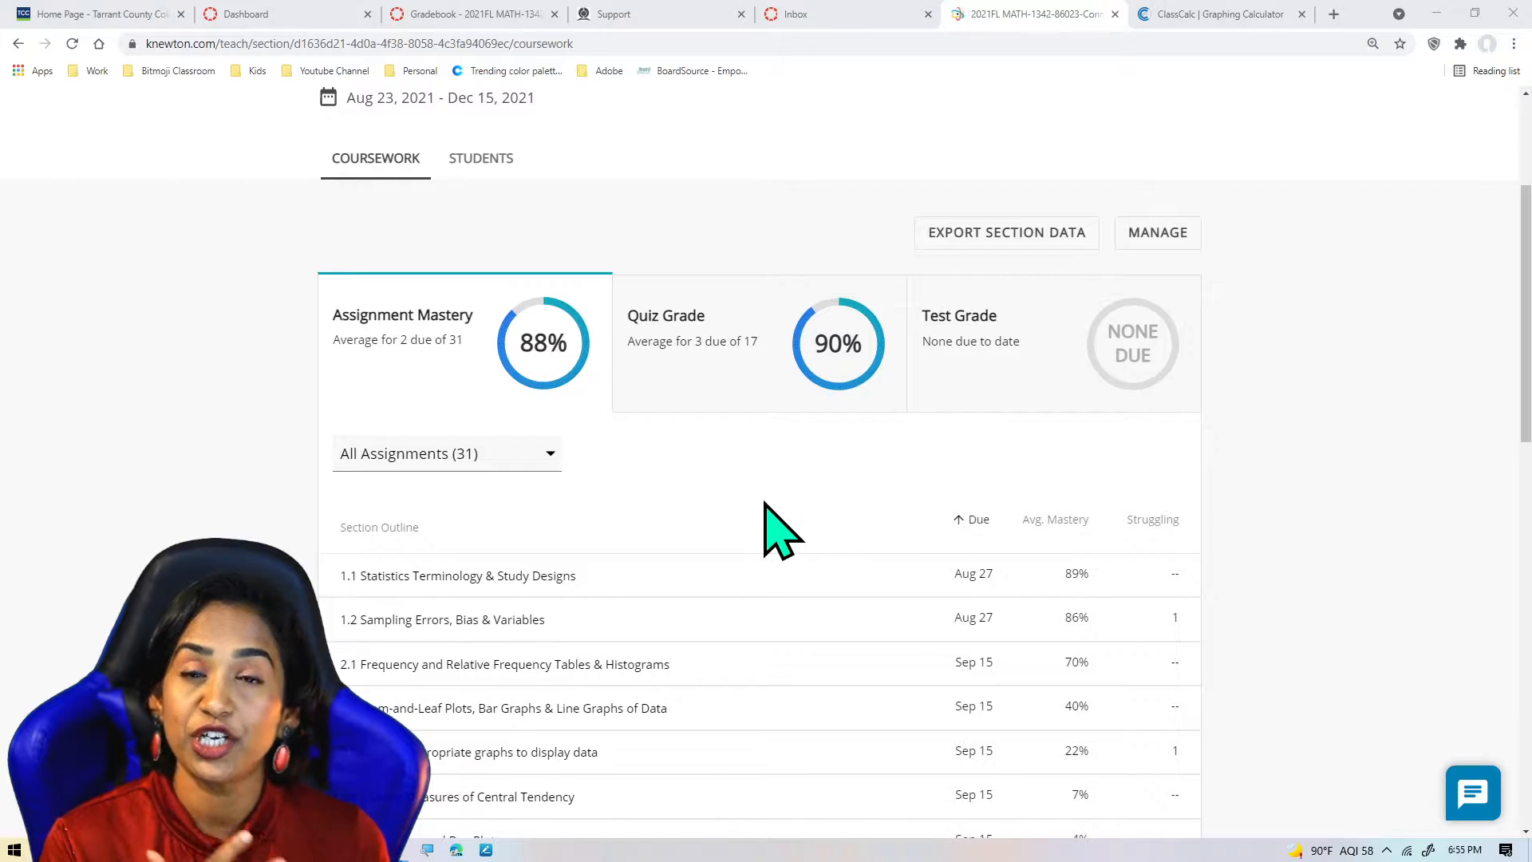
Step: Switch to the ClassCalc graphing calculator and calculate the mean of 42, 19, 20, 21, 18, 22, 19, 20, 19, 20, 18, 22
{"action": "left_click", "coordinate": [1189, 18]}
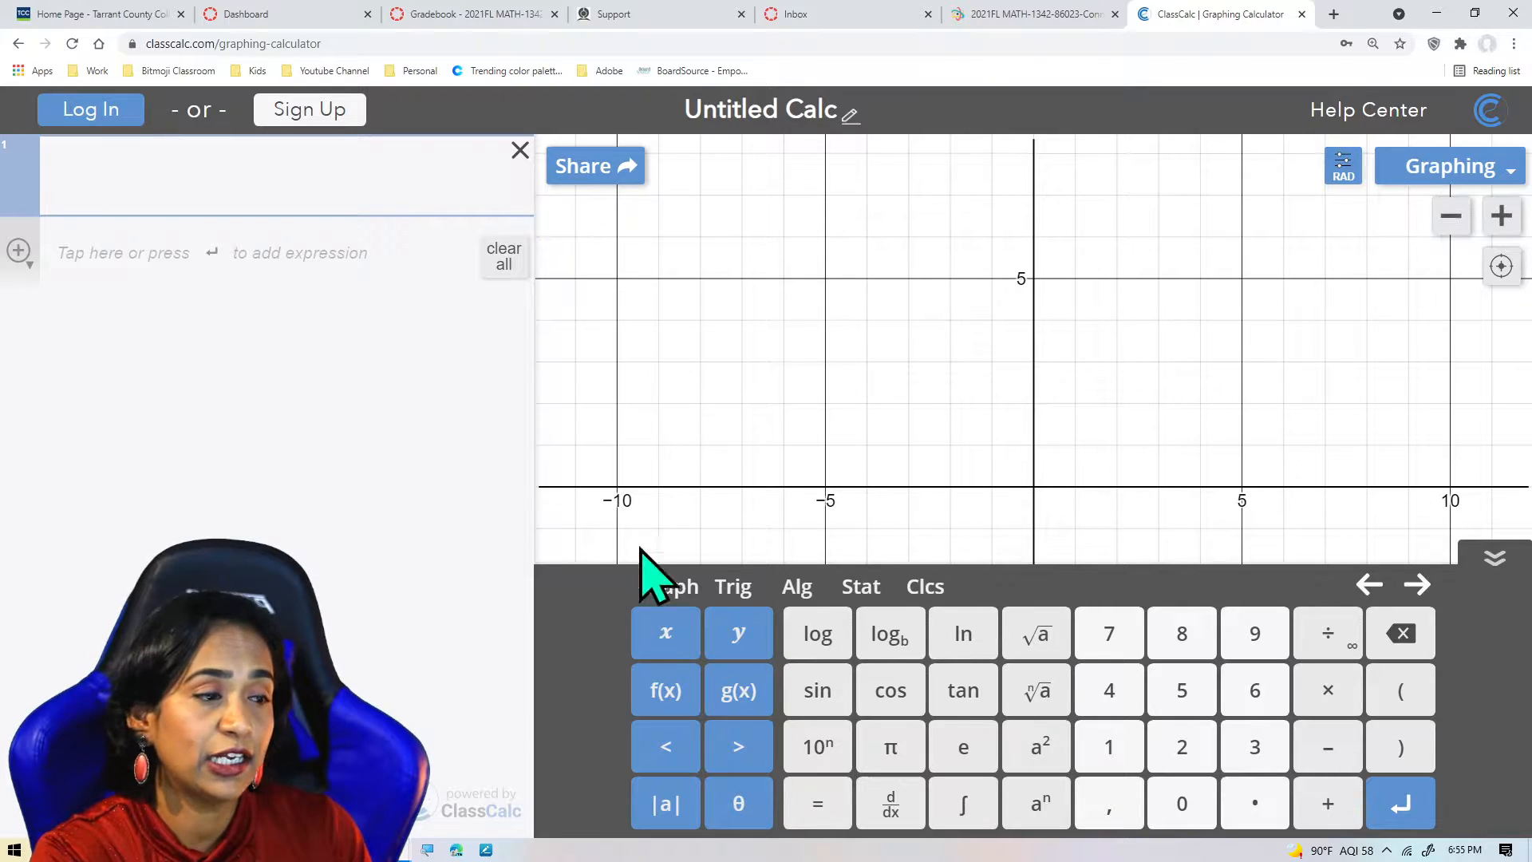
{"action": "left_click", "coordinate": [865, 594]}
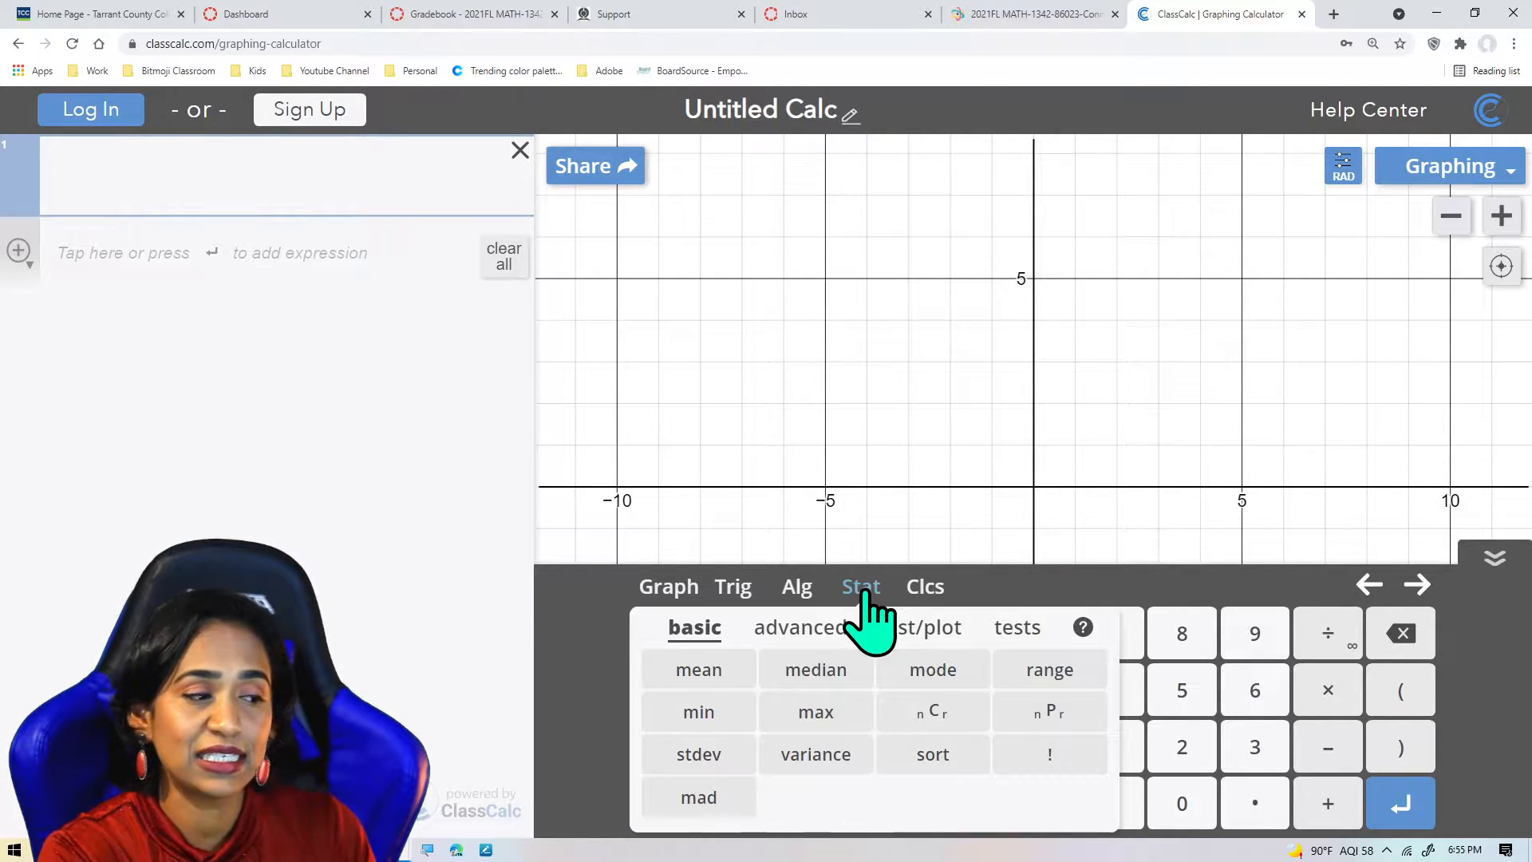
{"action": "left_click", "coordinate": [702, 670]}
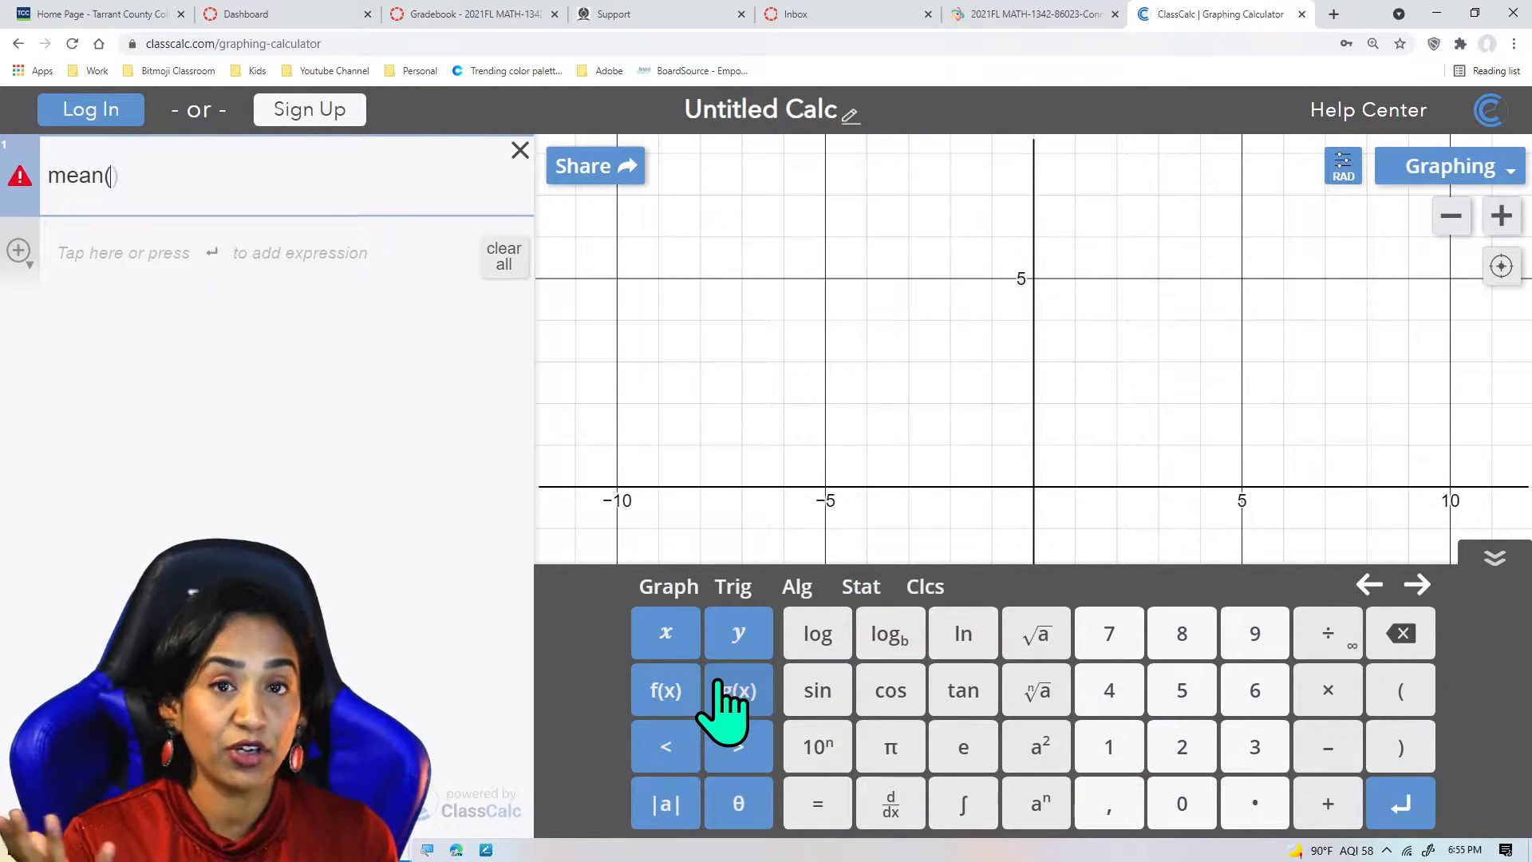
{"action": "type", "text": "42,"}
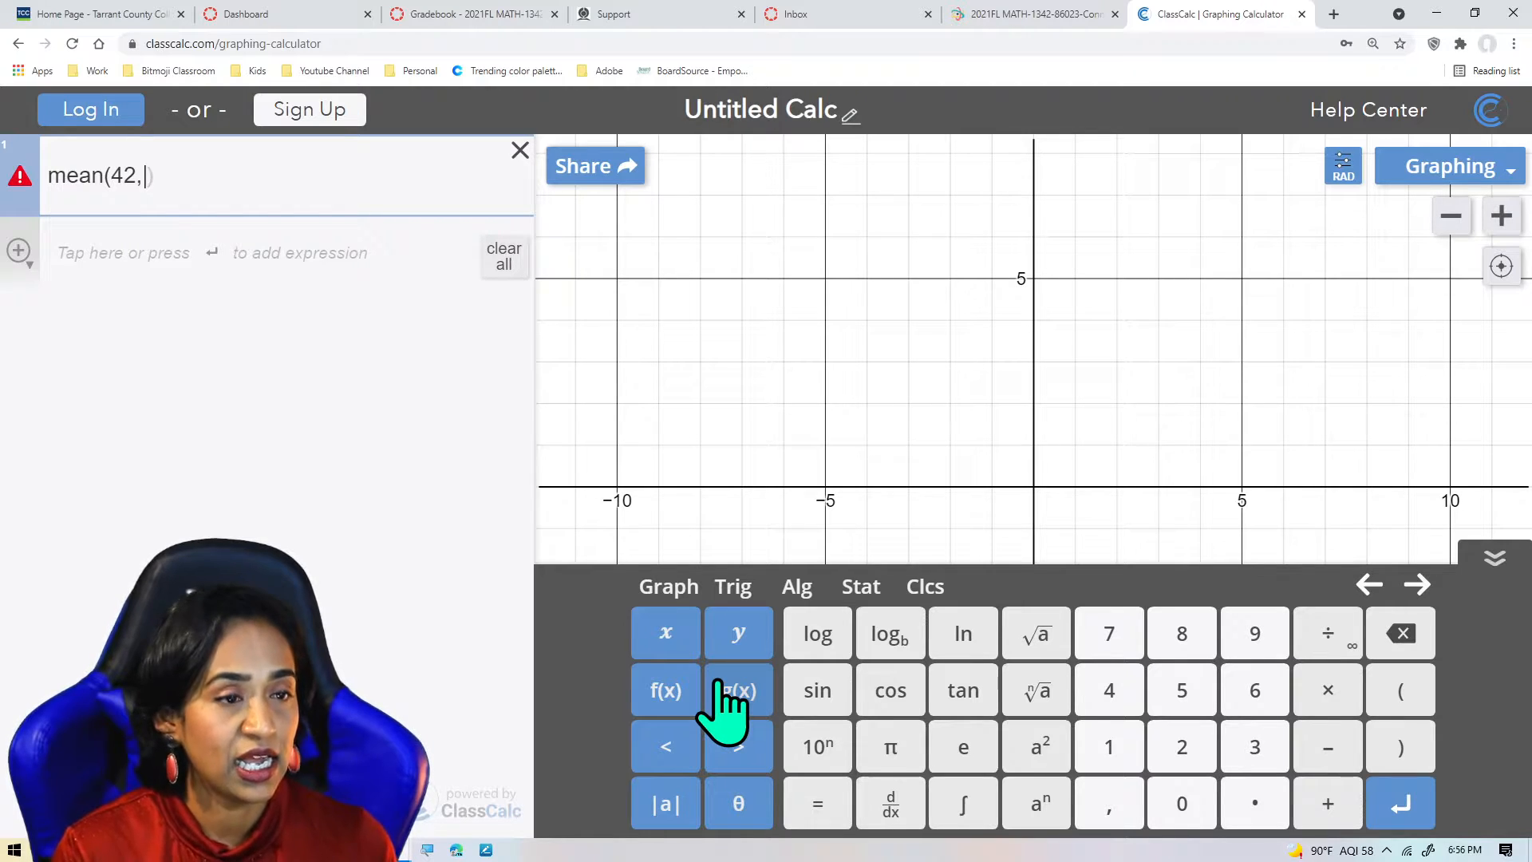
{"action": "type", "text": "19"}
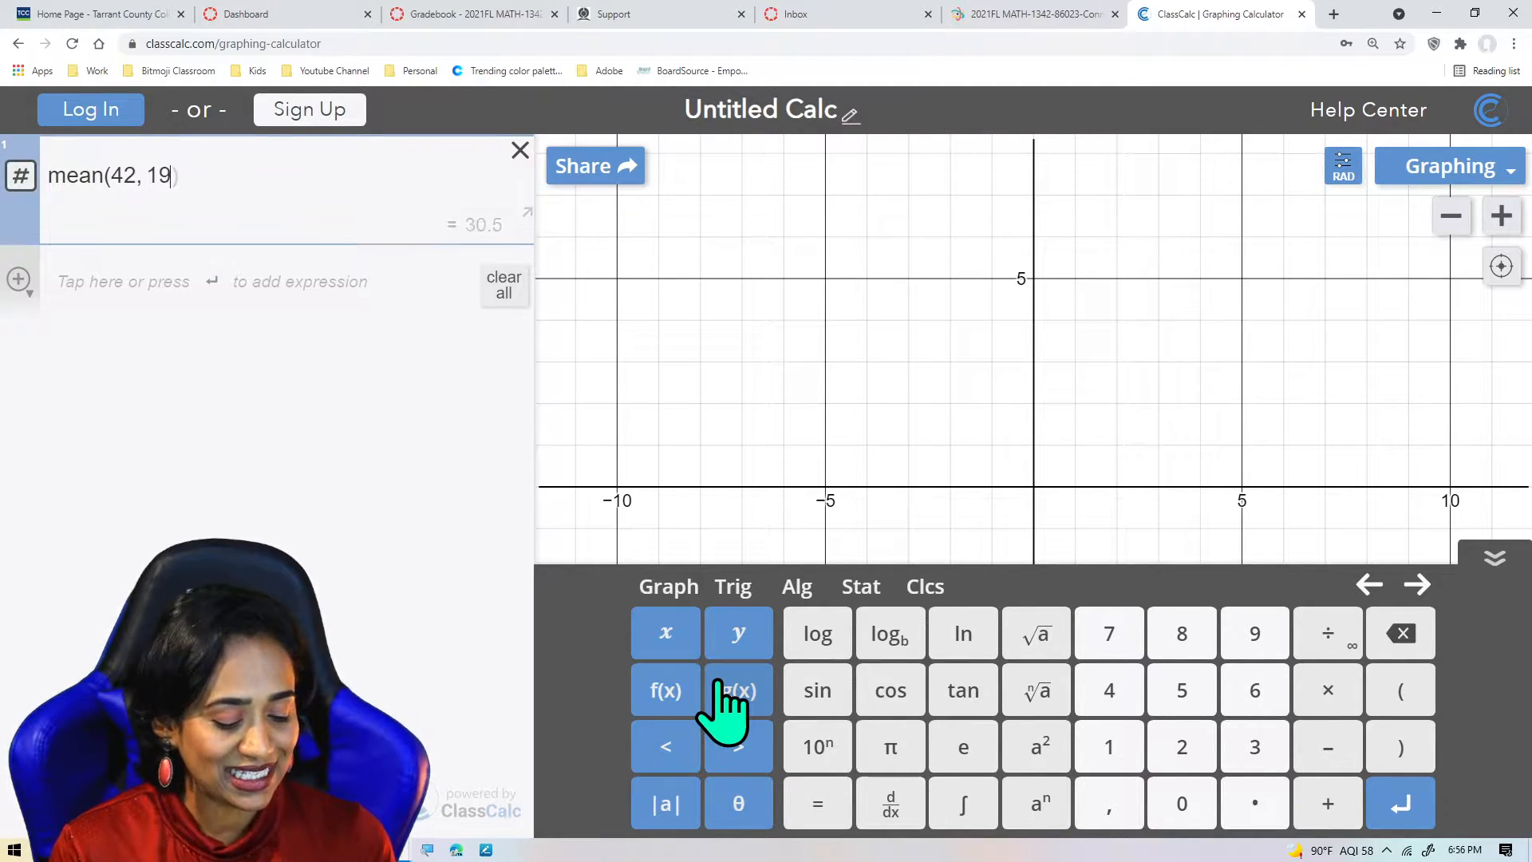
{"action": "type", "text": ", 20,"}
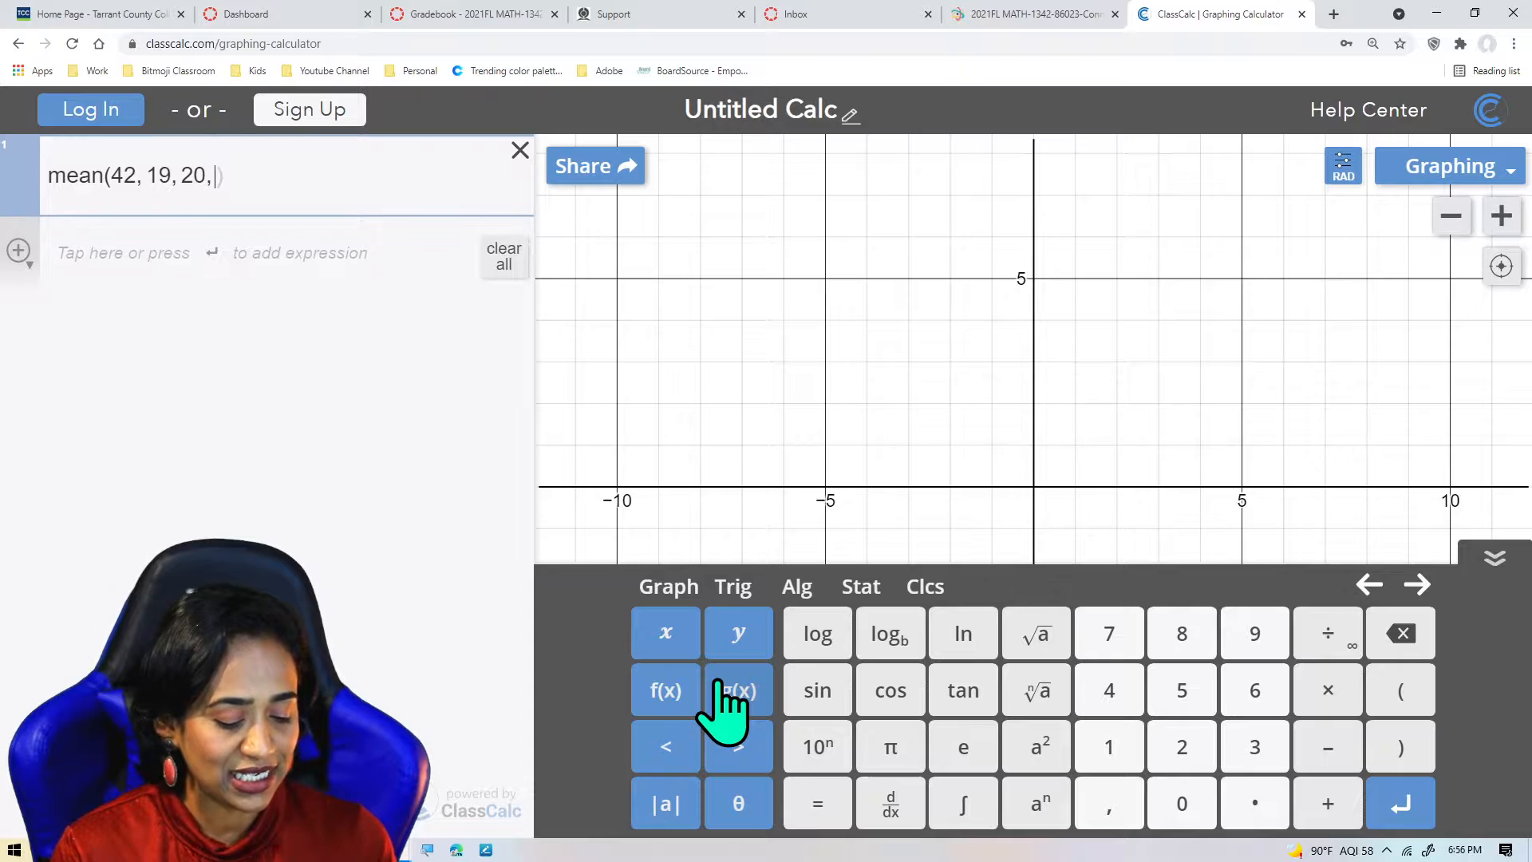
{"action": "type", "text": " 21, 18, 22, 1"}
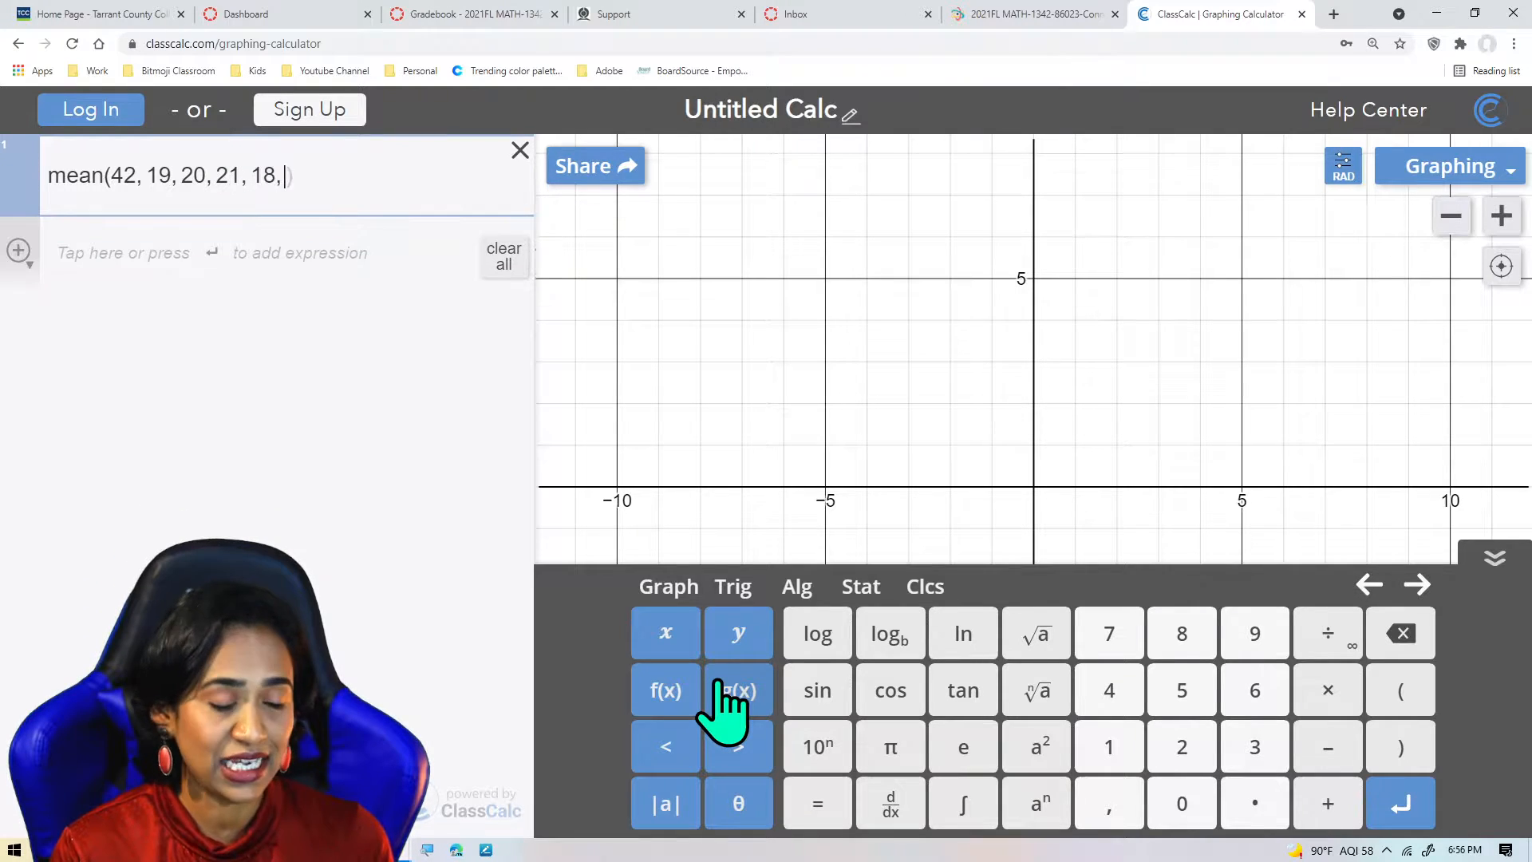
{"action": "type", "text": "9, "}
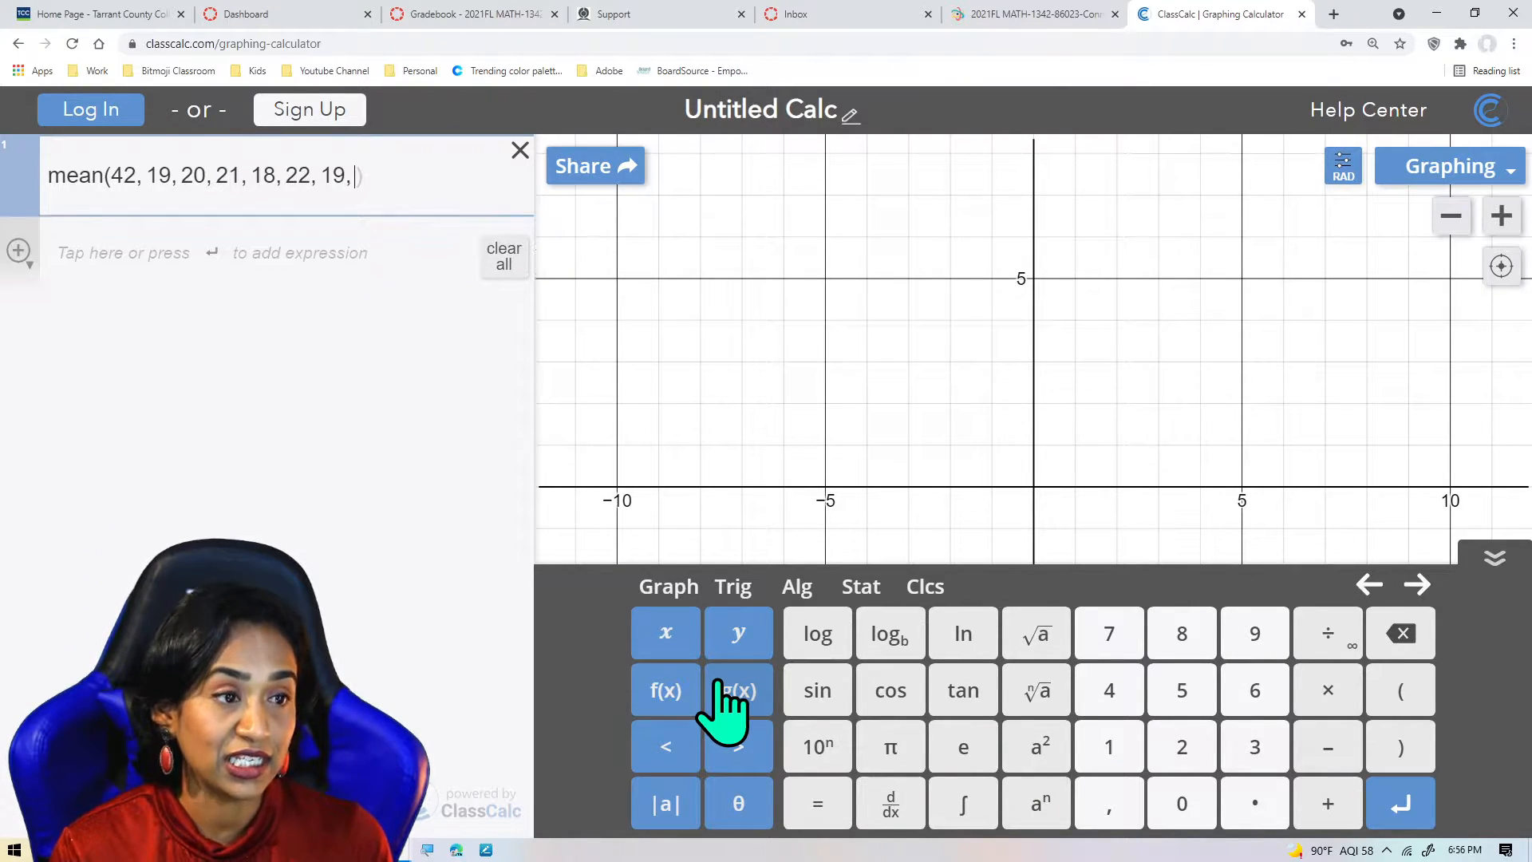
{"action": "type", "text": "20, 19, "}
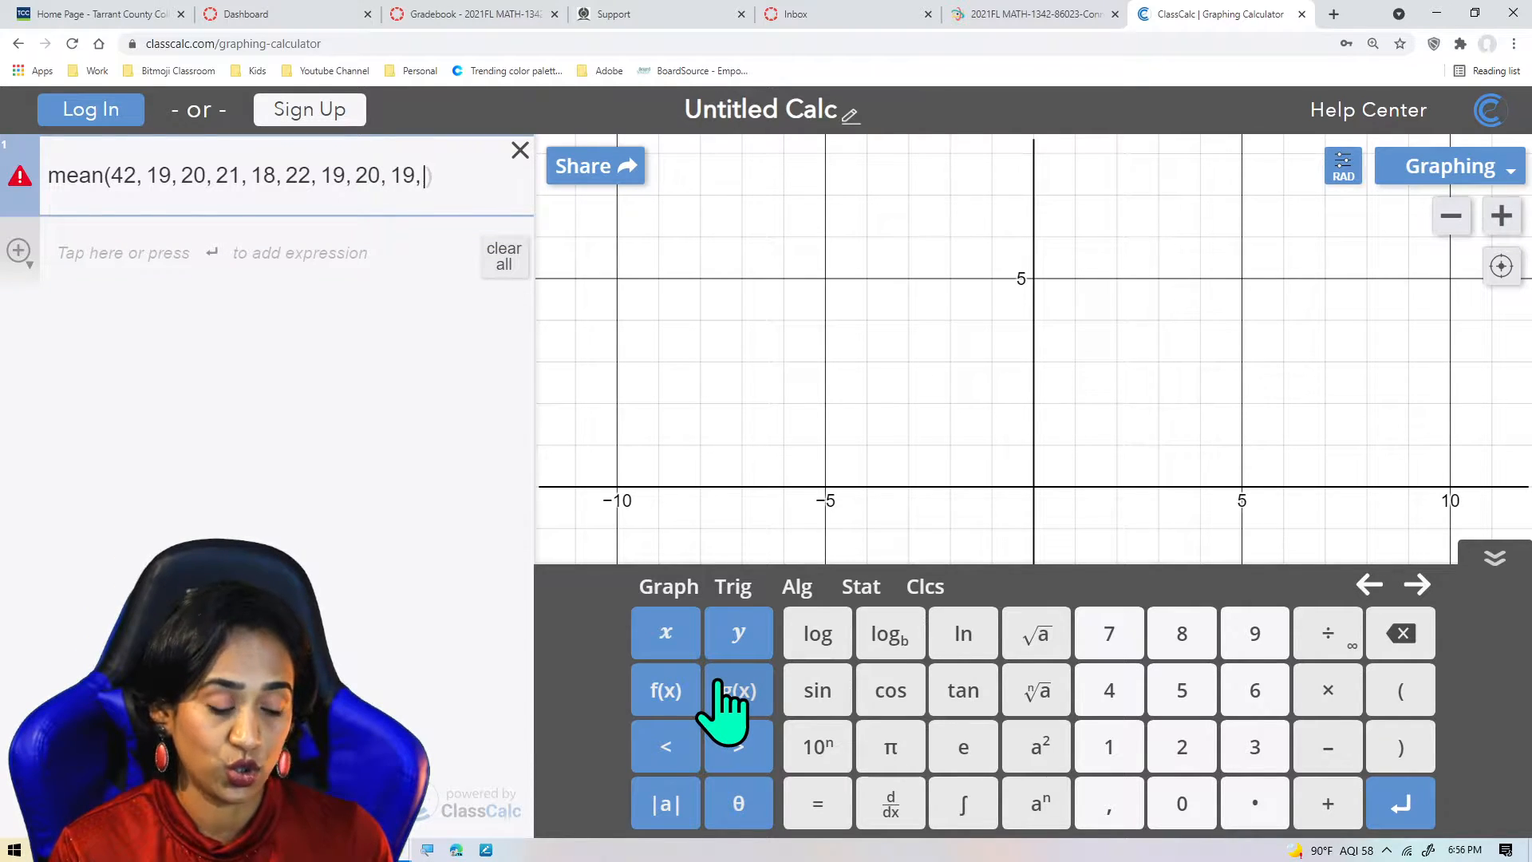
{"action": "type", "text": "20, "}
{"action": "type", "text": "18, "}
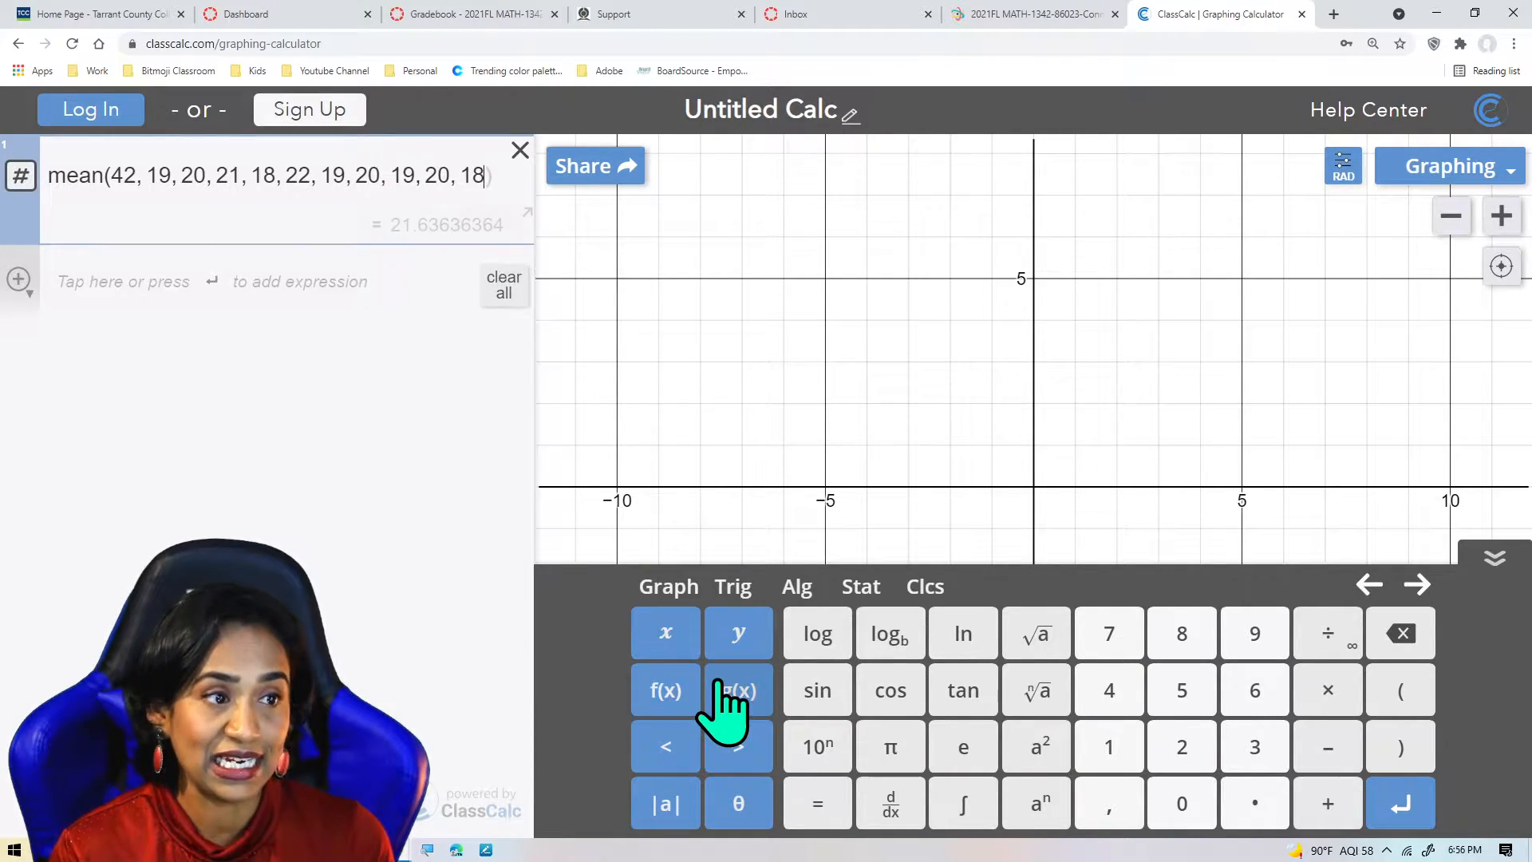
{"action": "type", "text": "22"}
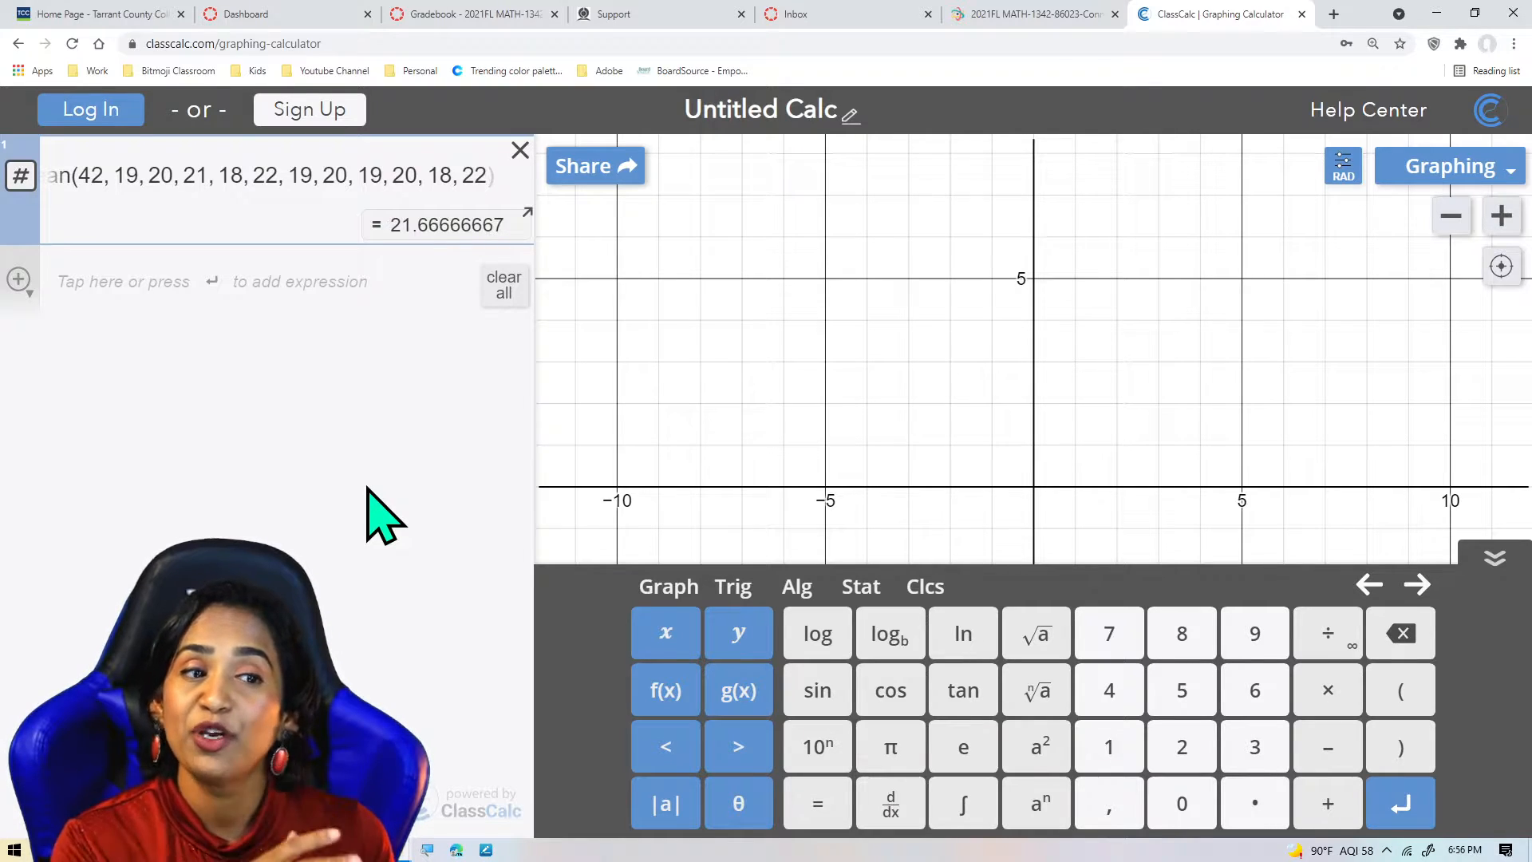
Step: Add two blank expression lines below the mean and insert the median function in the second line
{"action": "left_click", "coordinate": [317, 299]}
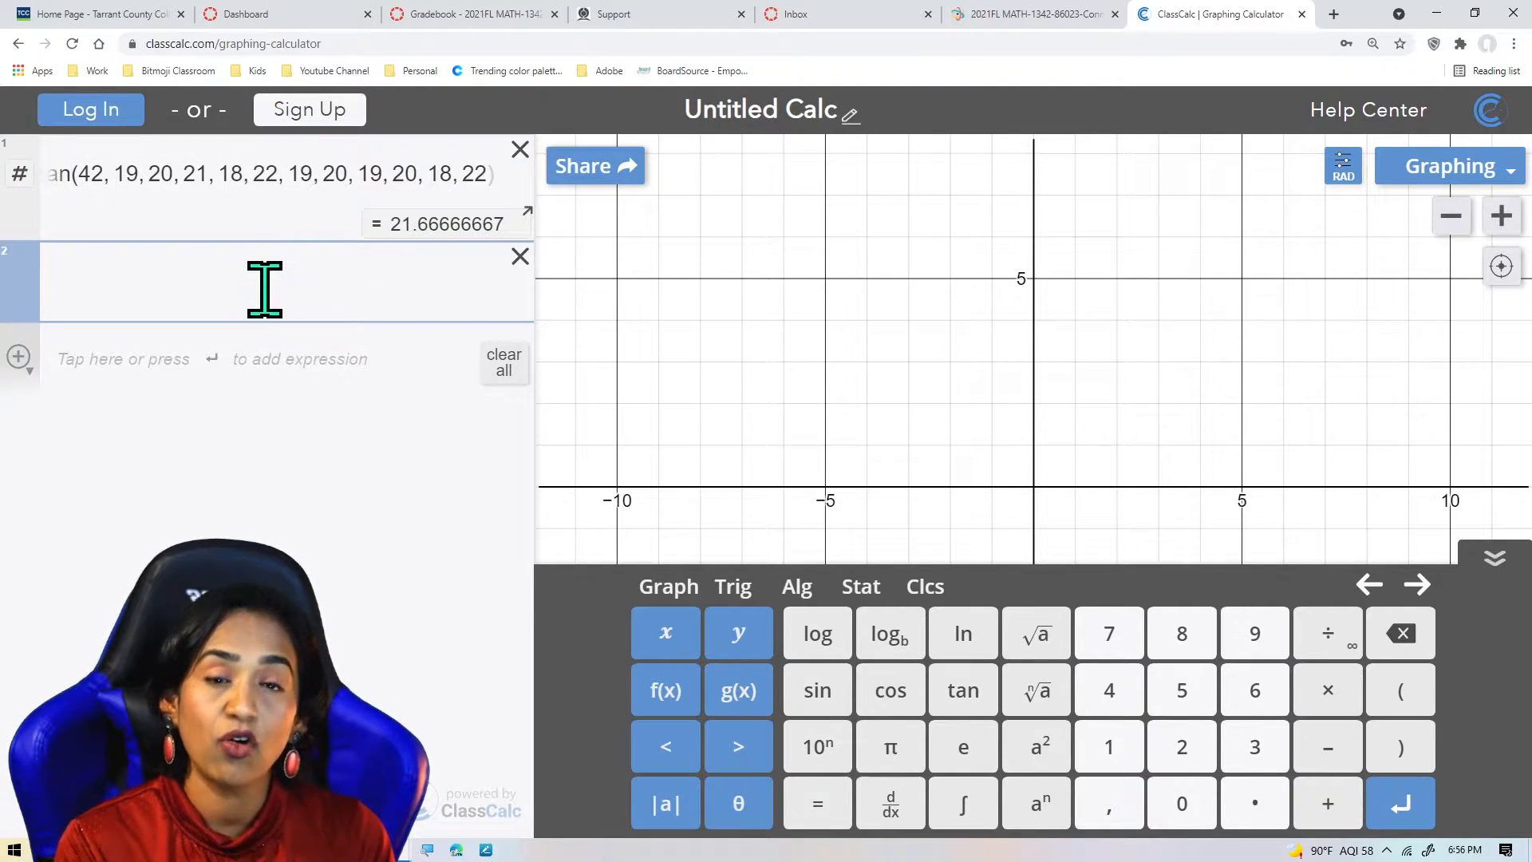
{"action": "left_click", "coordinate": [239, 365]}
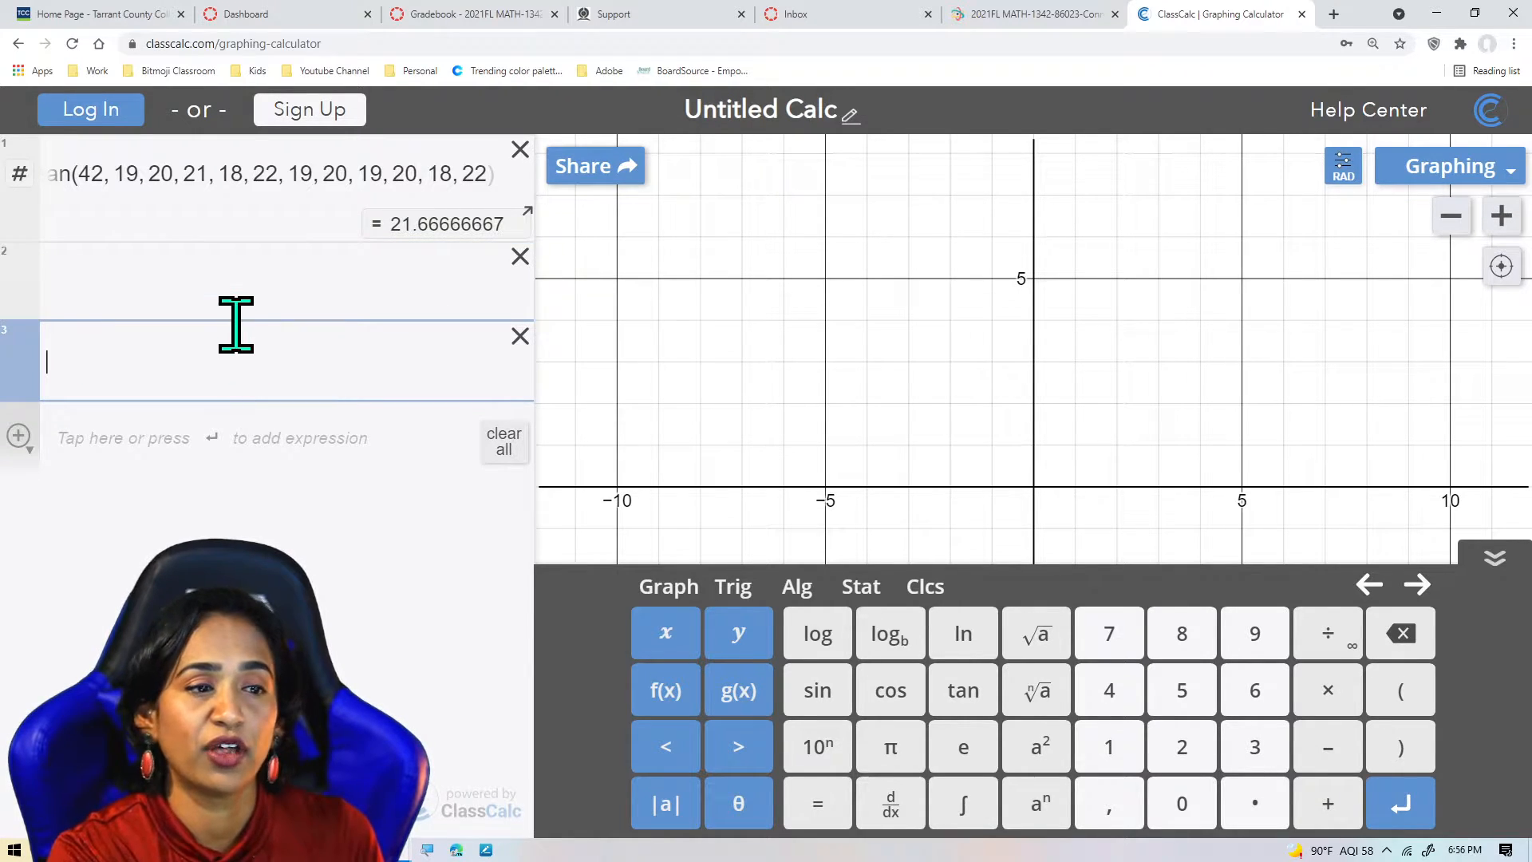
{"action": "left_click", "coordinate": [239, 285]}
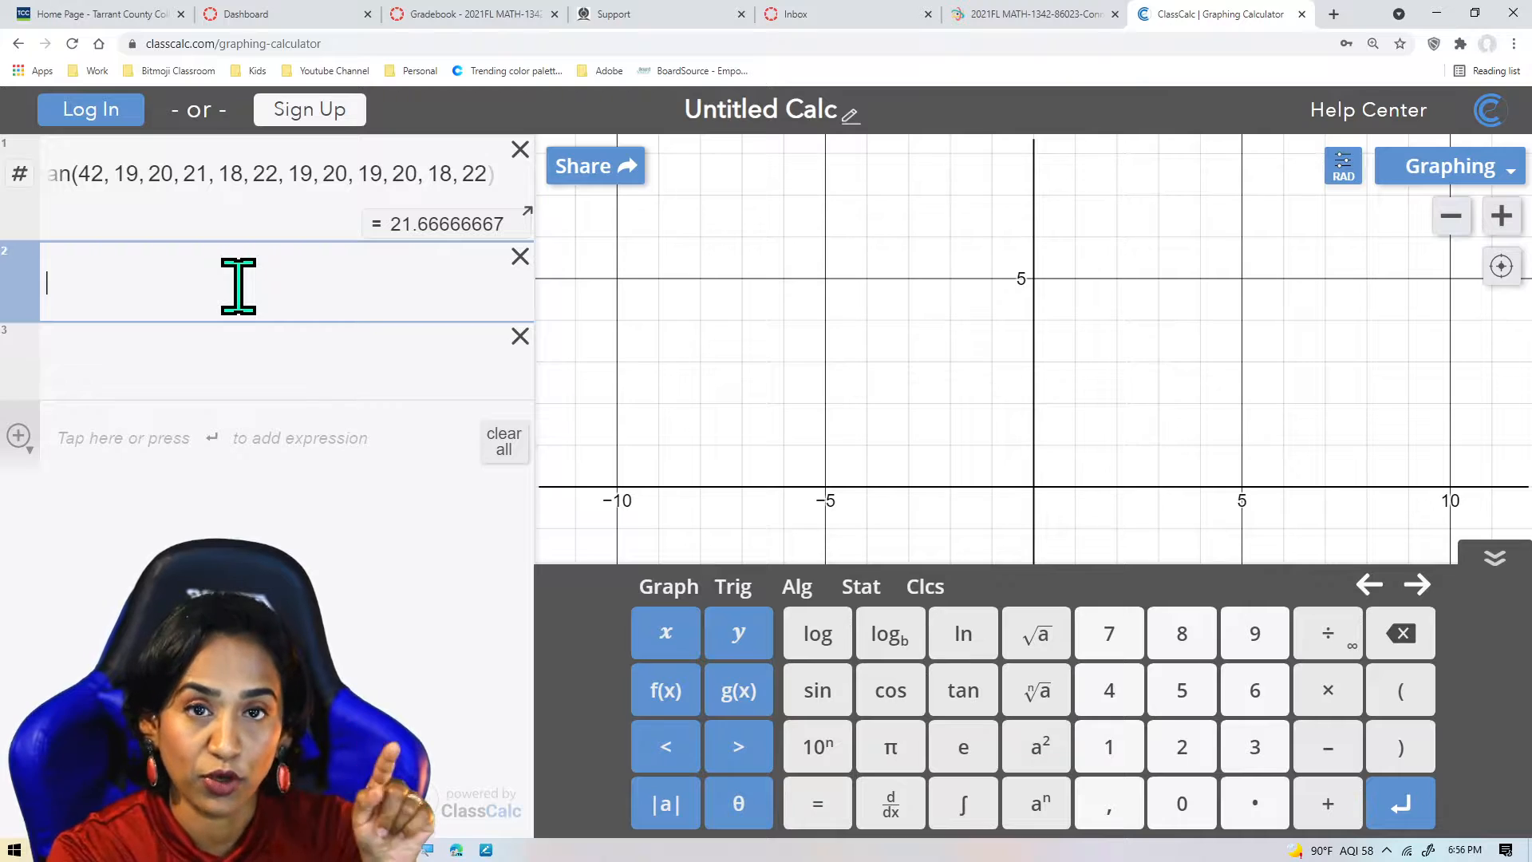
{"action": "left_click", "coordinate": [868, 596]}
{"action": "left_click", "coordinate": [816, 671]}
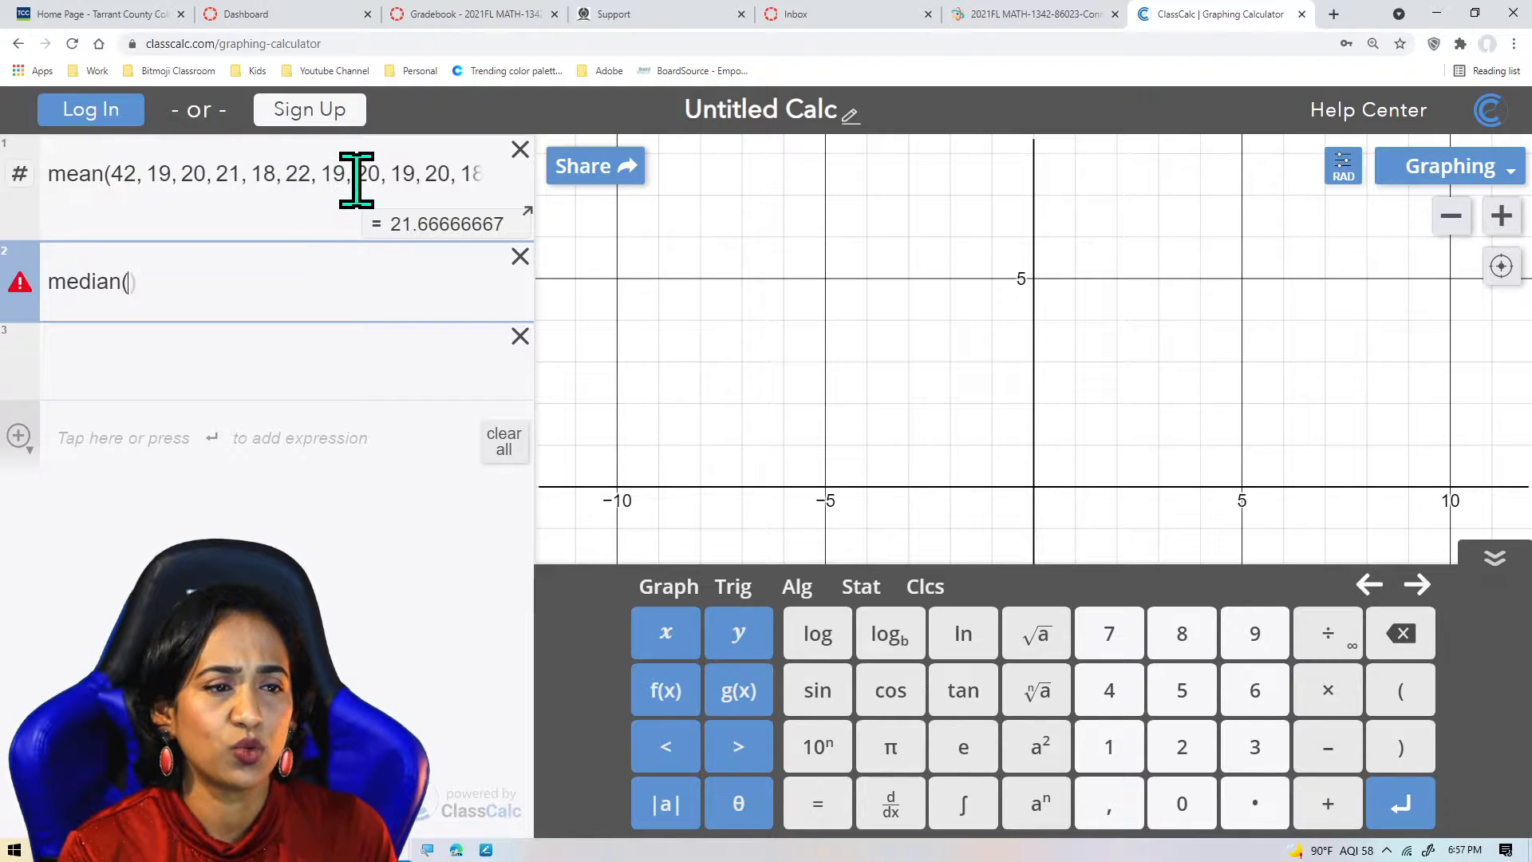
Step: Enter 42, 19, 20, 21, 18, 22, 19, 19, 20, 18, 20, 19 as the values of the median function
{"action": "left_click", "coordinate": [380, 175]}
{"action": "left_click_drag", "start_coordinate": [466, 172], "coordinate": [82, 187]}
{"action": "left_click", "coordinate": [133, 289]}
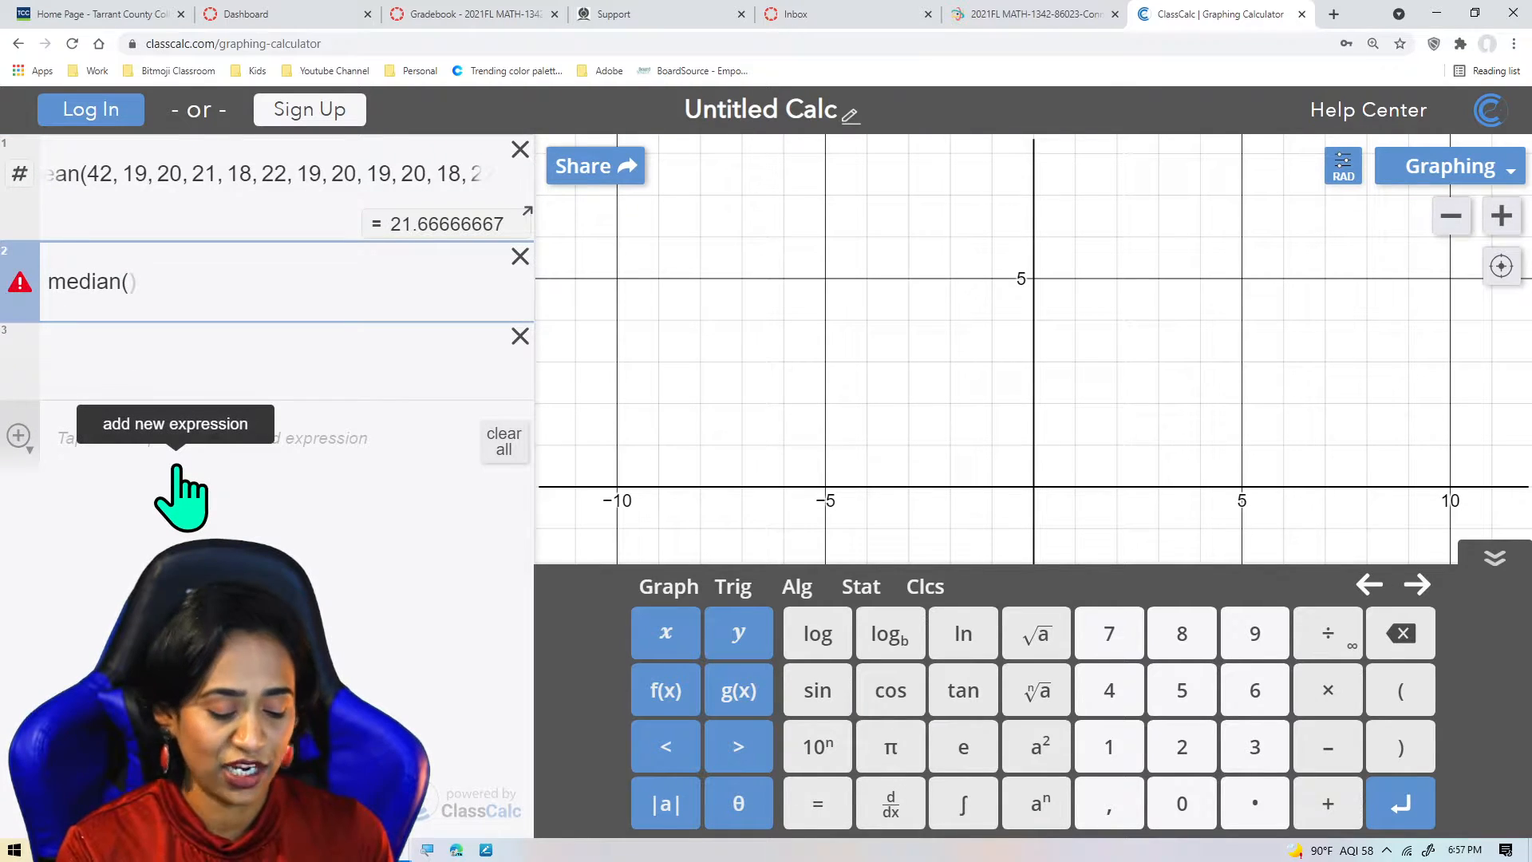
{"action": "type", "text": "42, 1"}
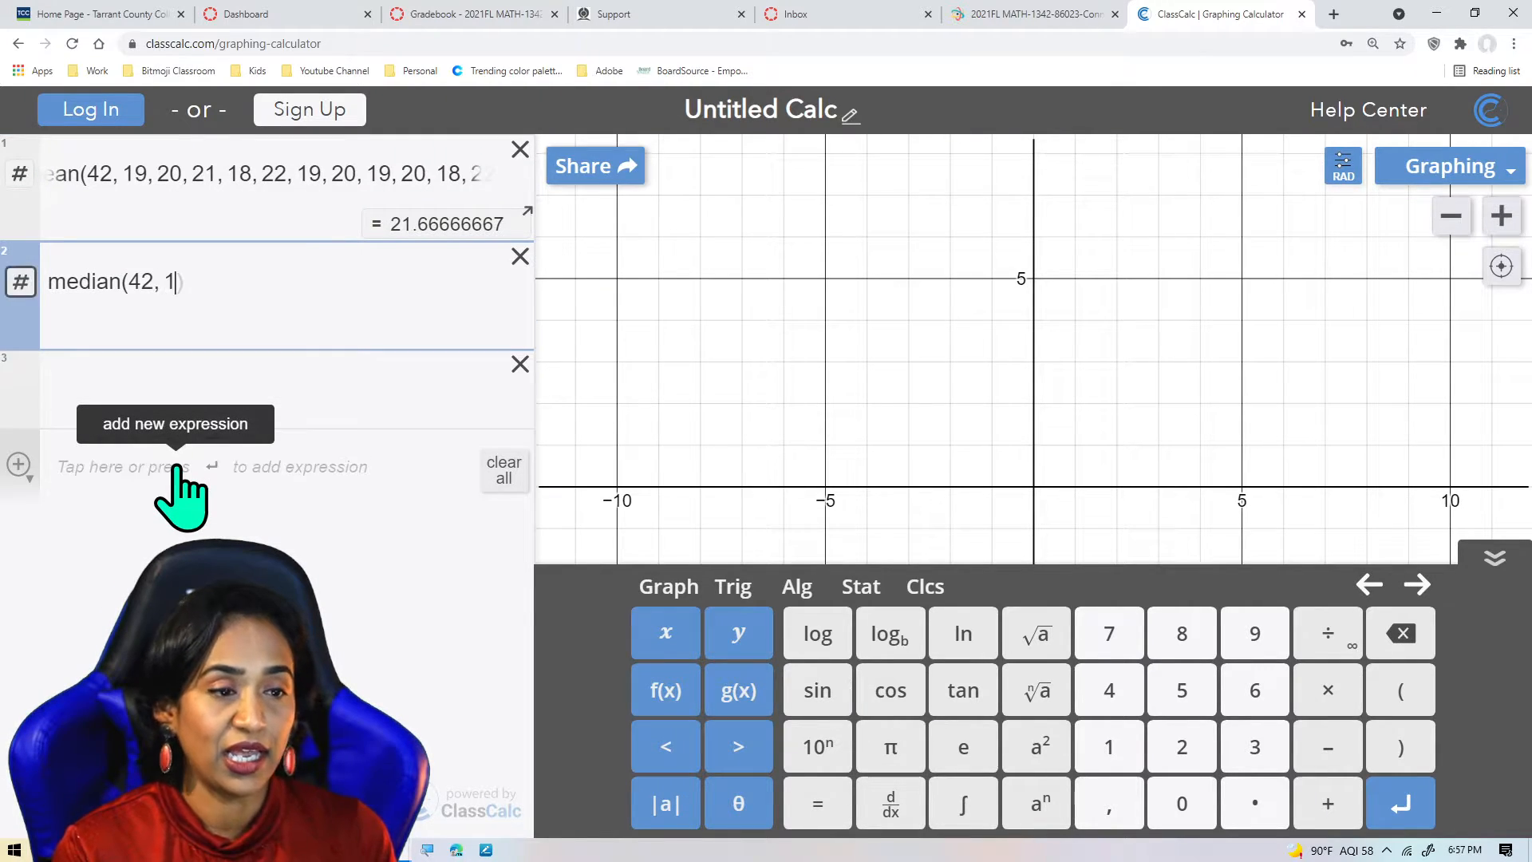
{"action": "key", "text": "BackSpace"}
{"action": "type", "text": "19, "}
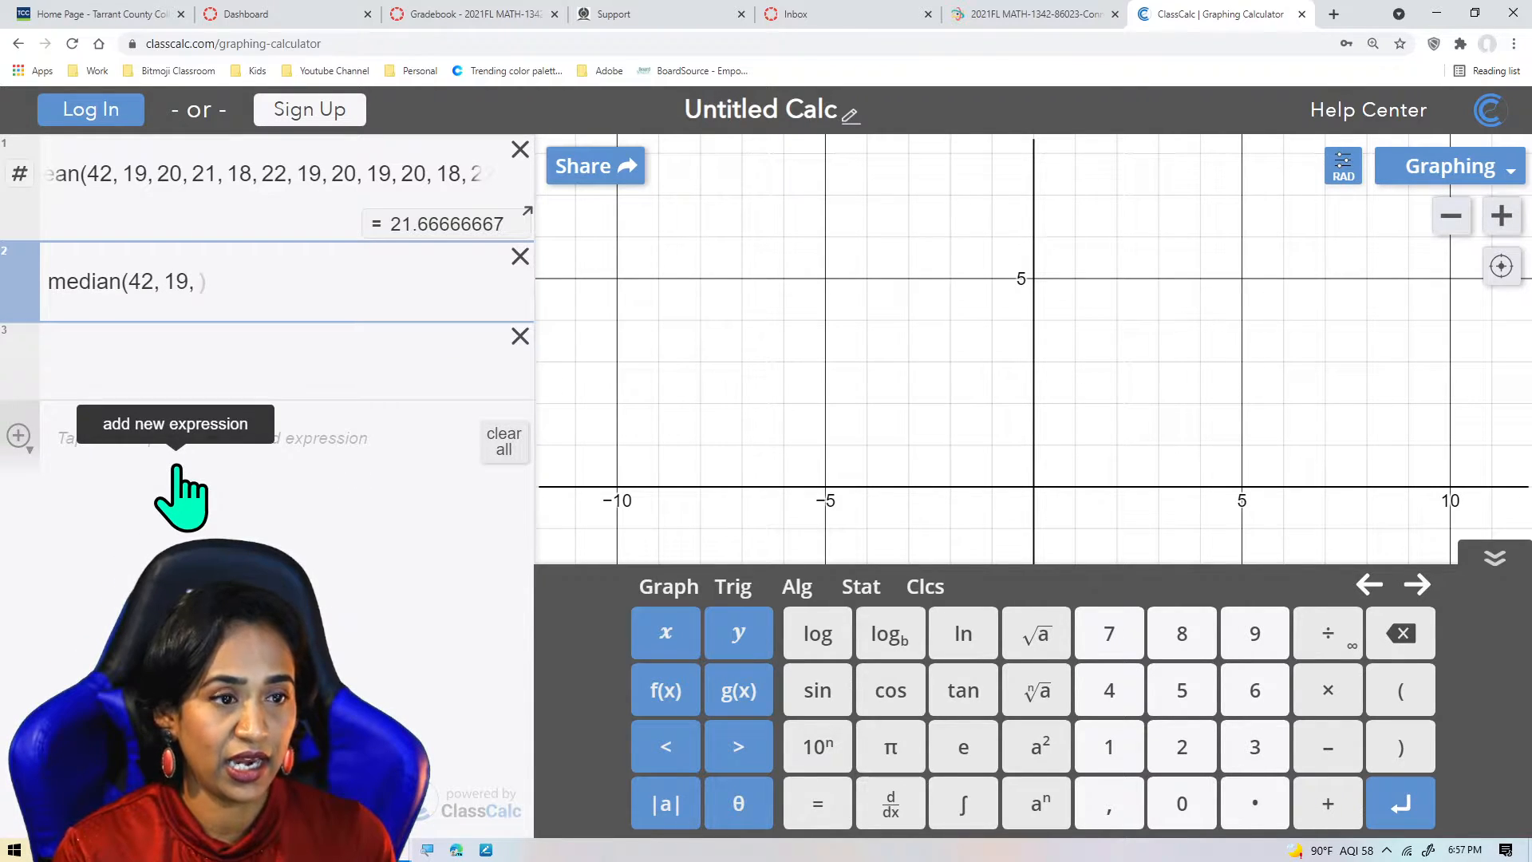
{"action": "type", "text": "20, "}
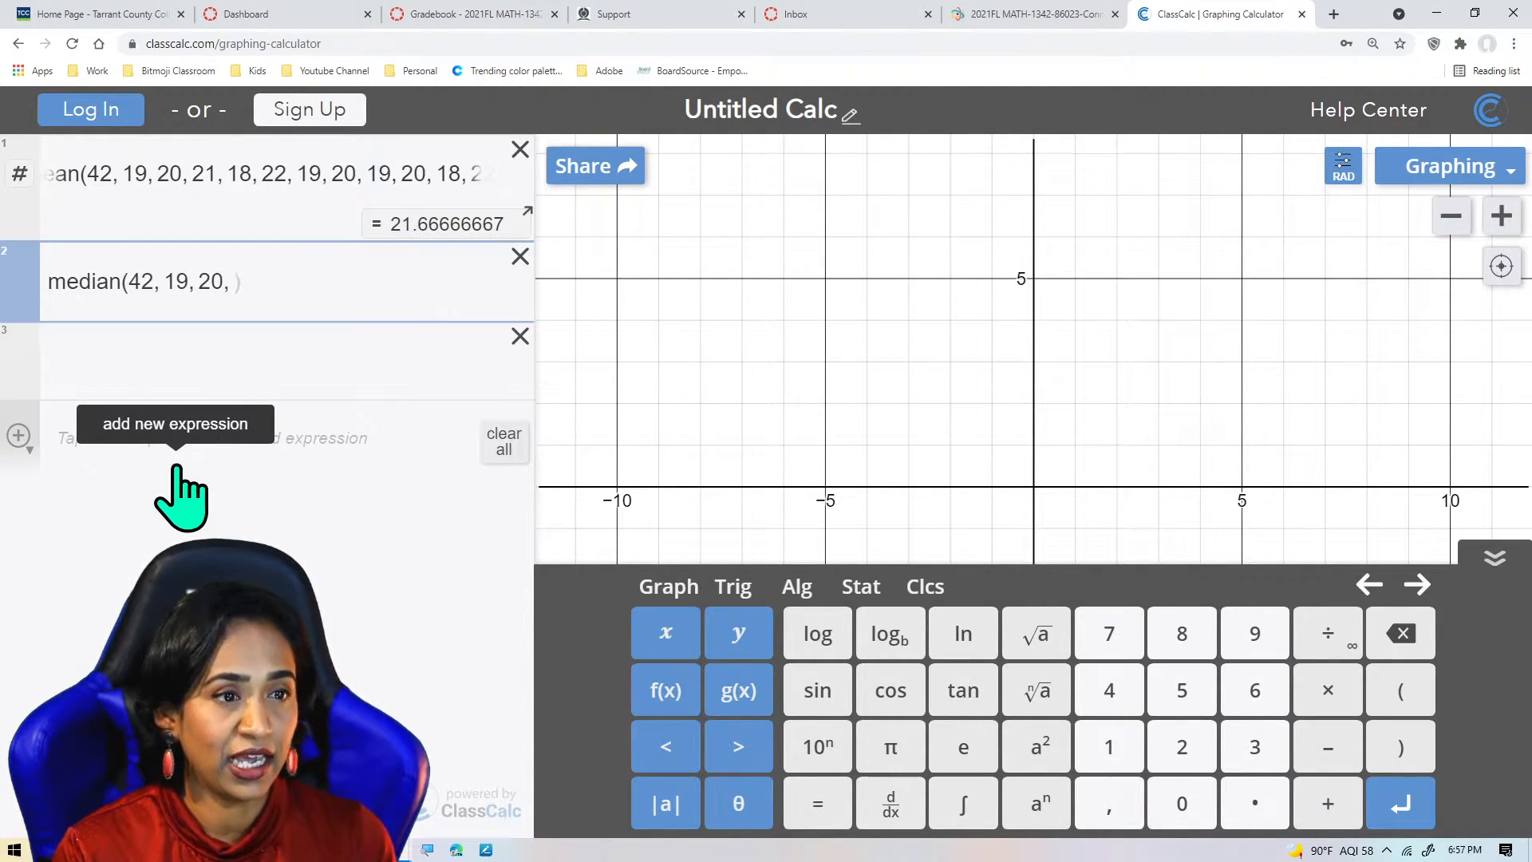
{"action": "type", "text": "21, 1"}
{"action": "type", "text": "8, 22, "}
{"action": "type", "text": "19, "}
{"action": "type", "text": "19, "}
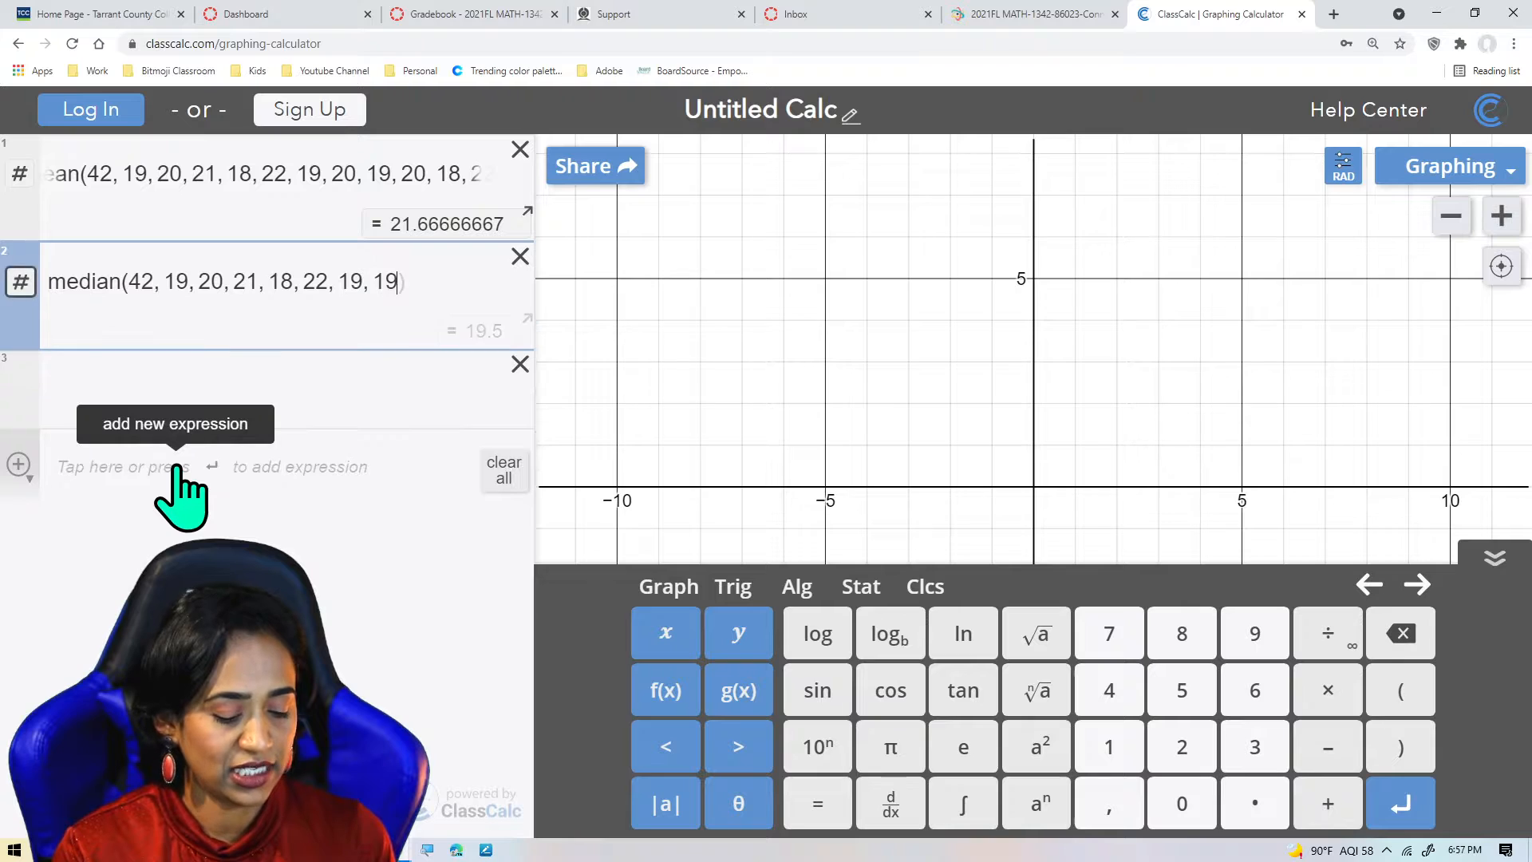
{"action": "type", "text": "20, 18,"}
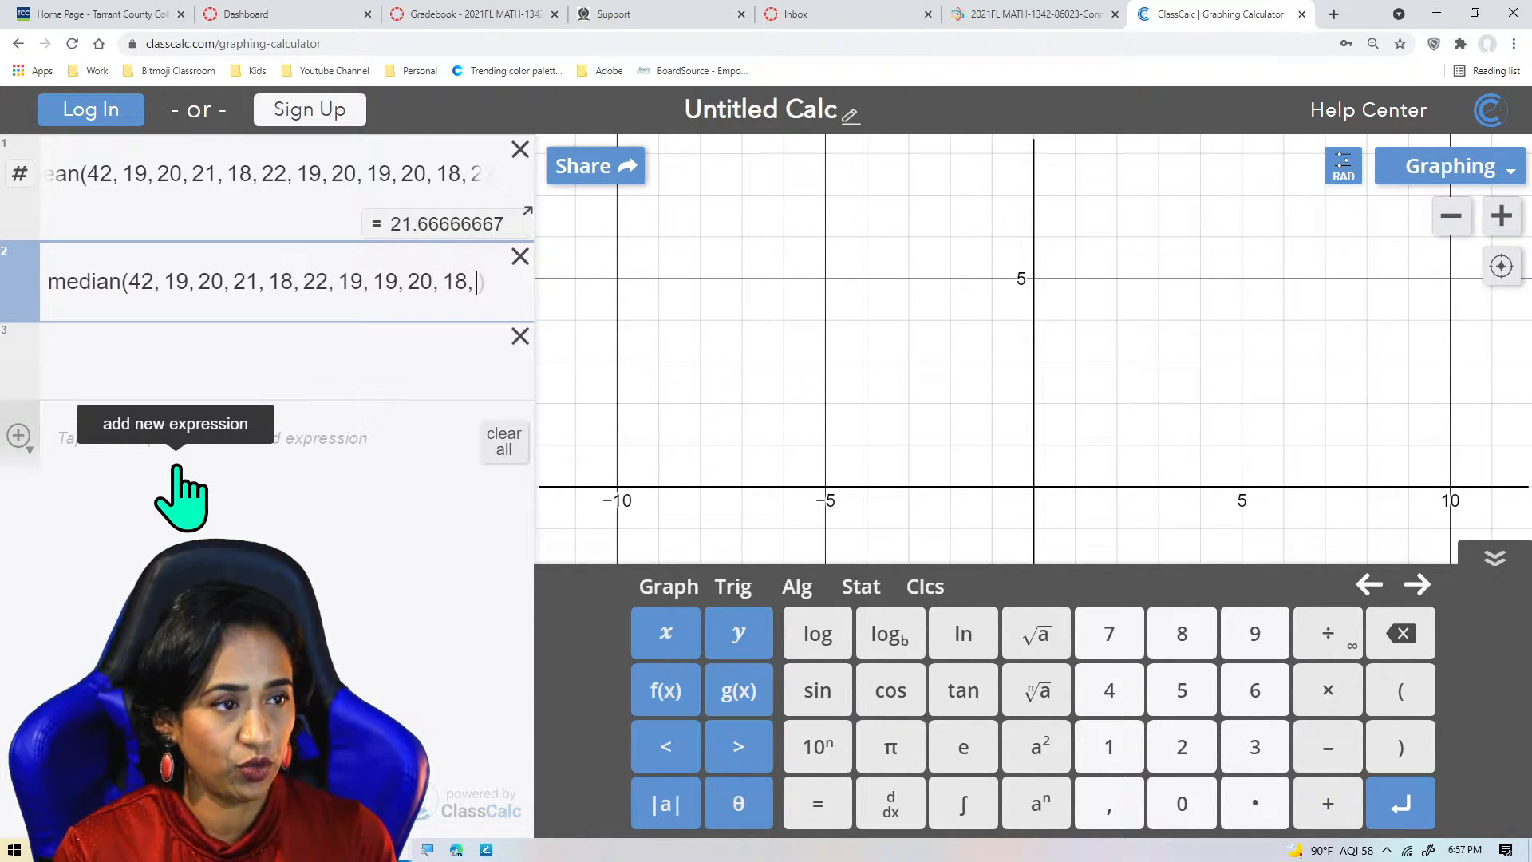
{"action": "type", "text": " 20, 19"}
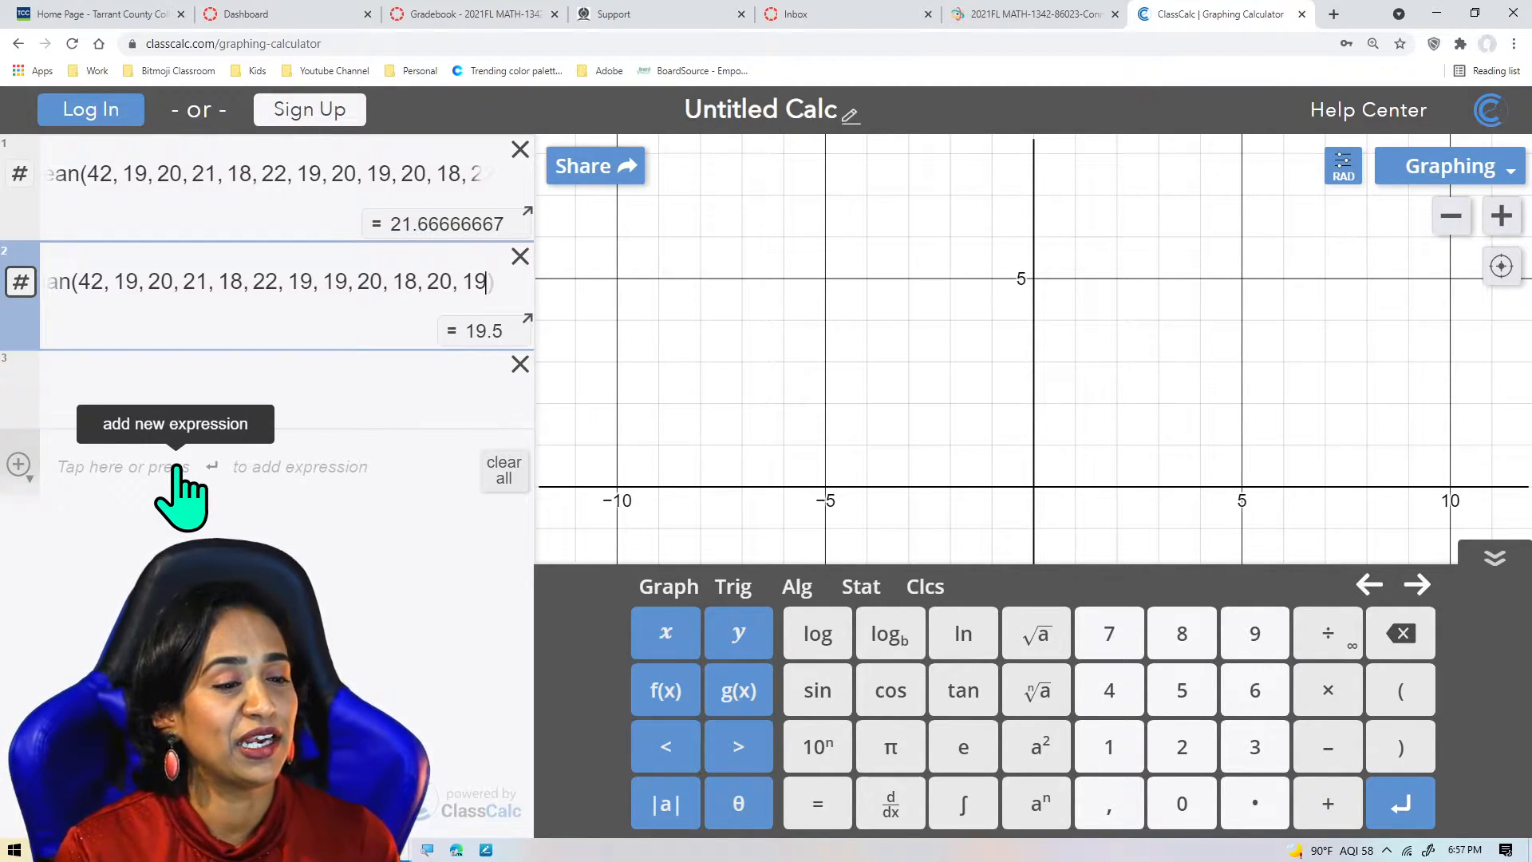
Step: In the third expression line, calculate the mode of 42, 20, 20, 20, 18, 19, 15, 16, 22, 18, 19, 22, 18, 19
{"action": "left_click", "coordinate": [323, 393]}
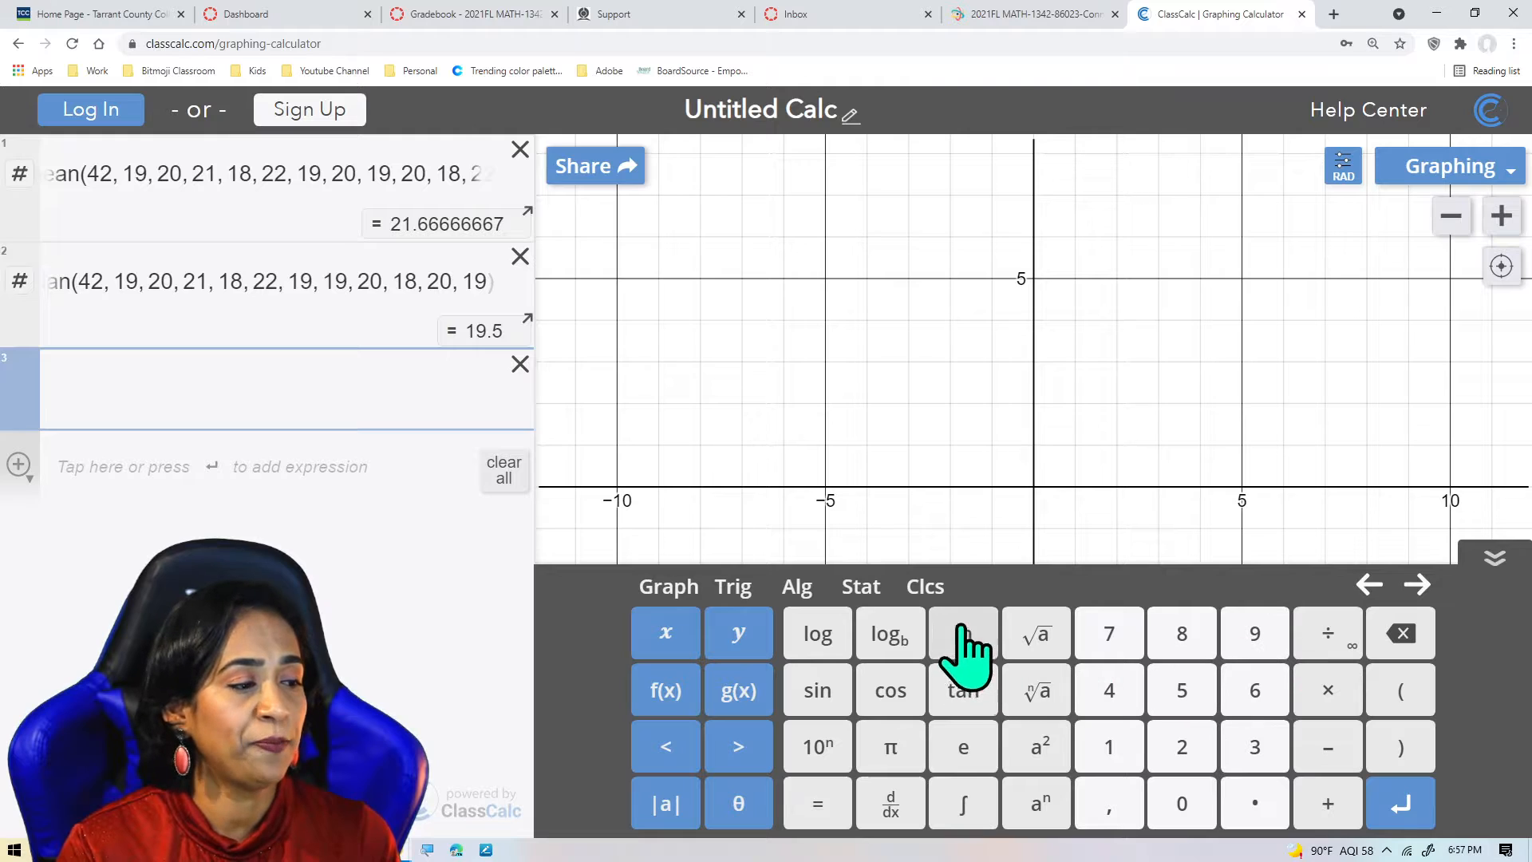
{"action": "left_click", "coordinate": [881, 592]}
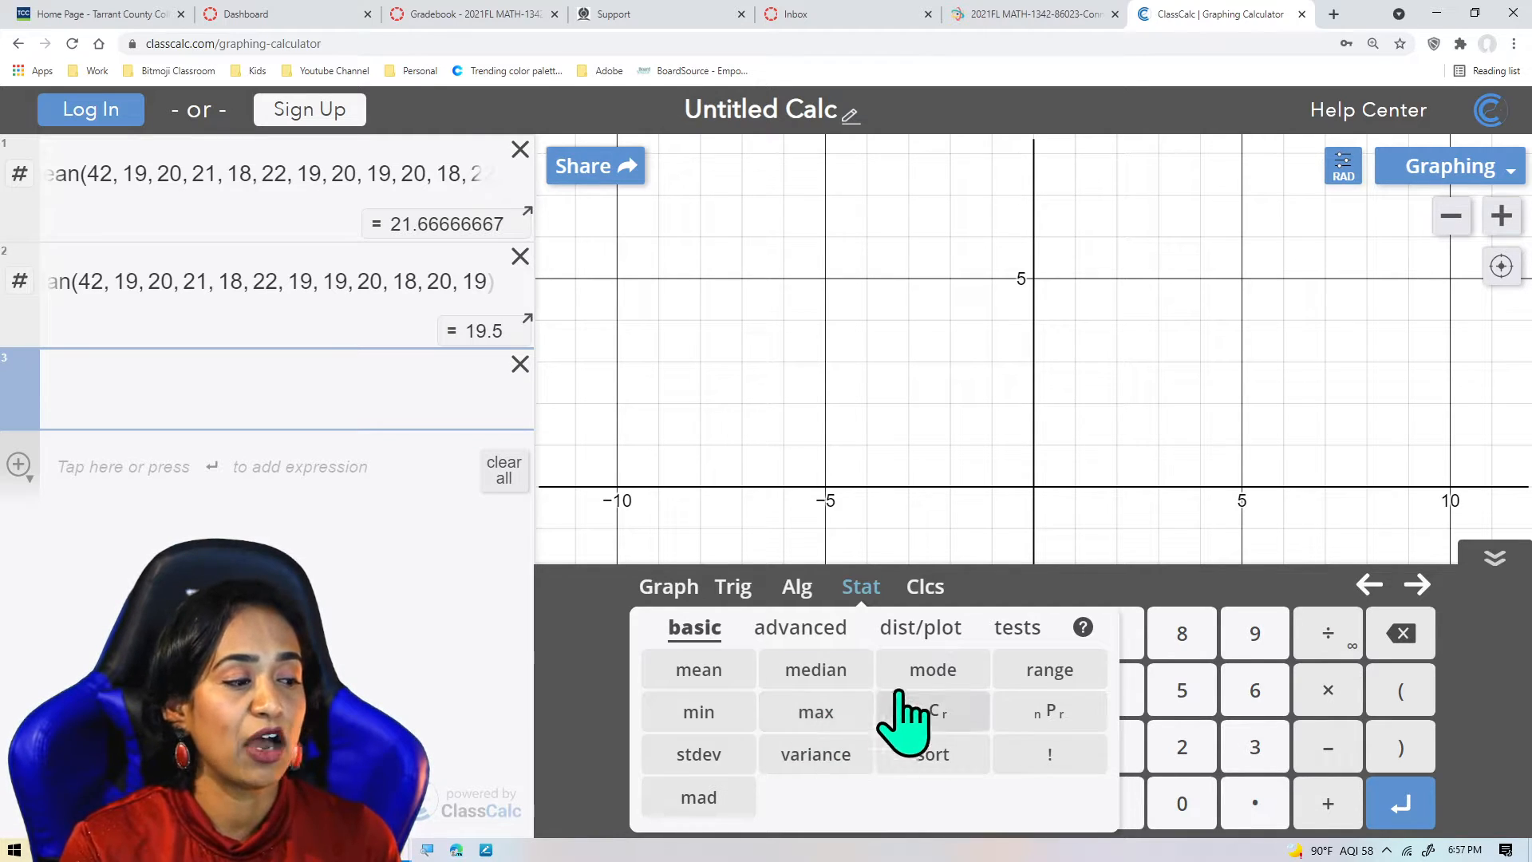
{"action": "left_click", "coordinate": [926, 672]}
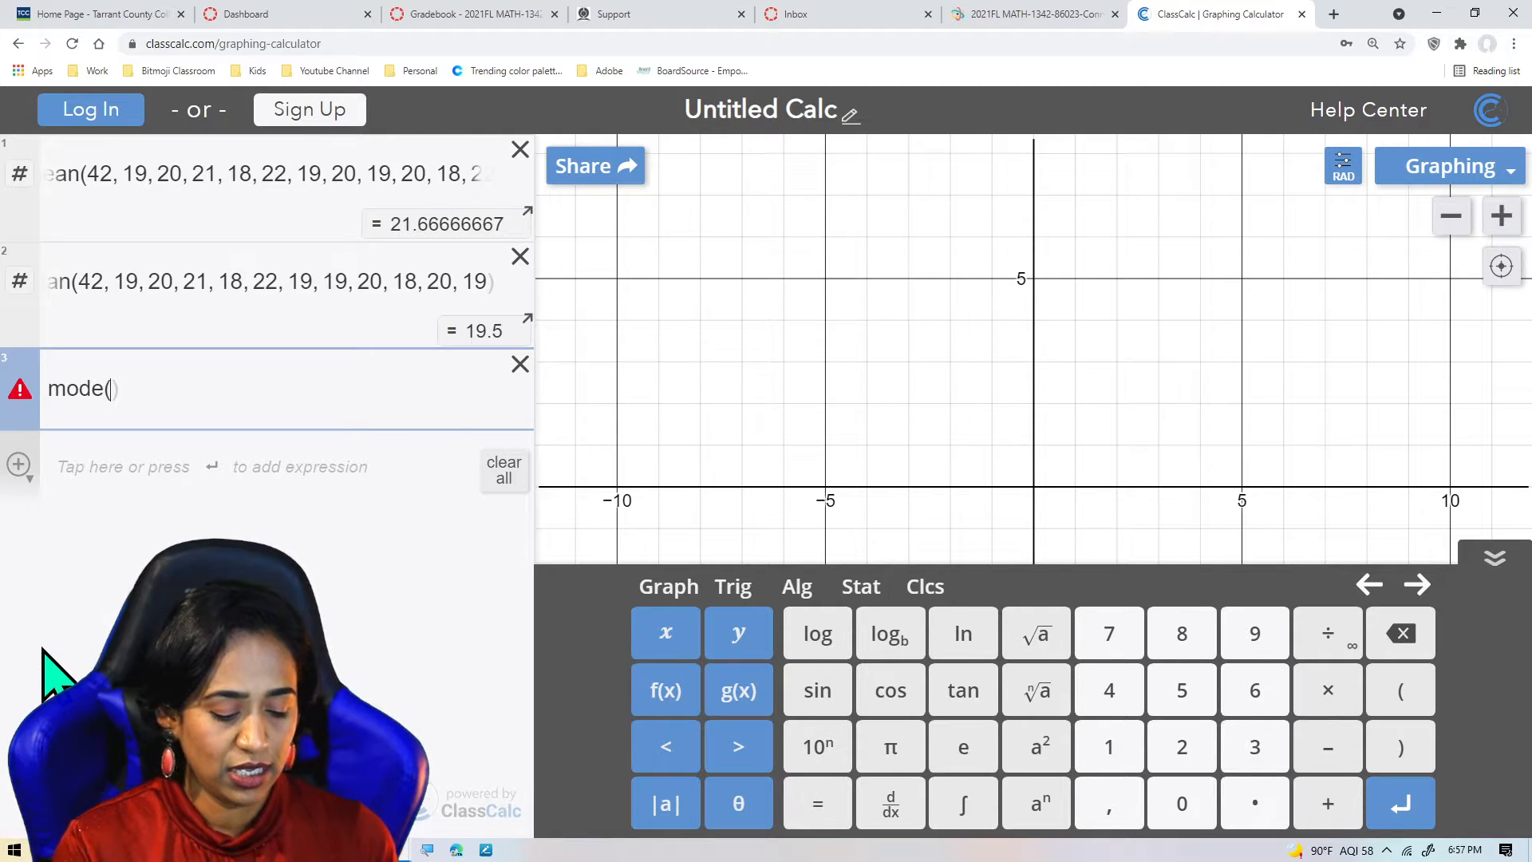
{"action": "type", "text": "42,"}
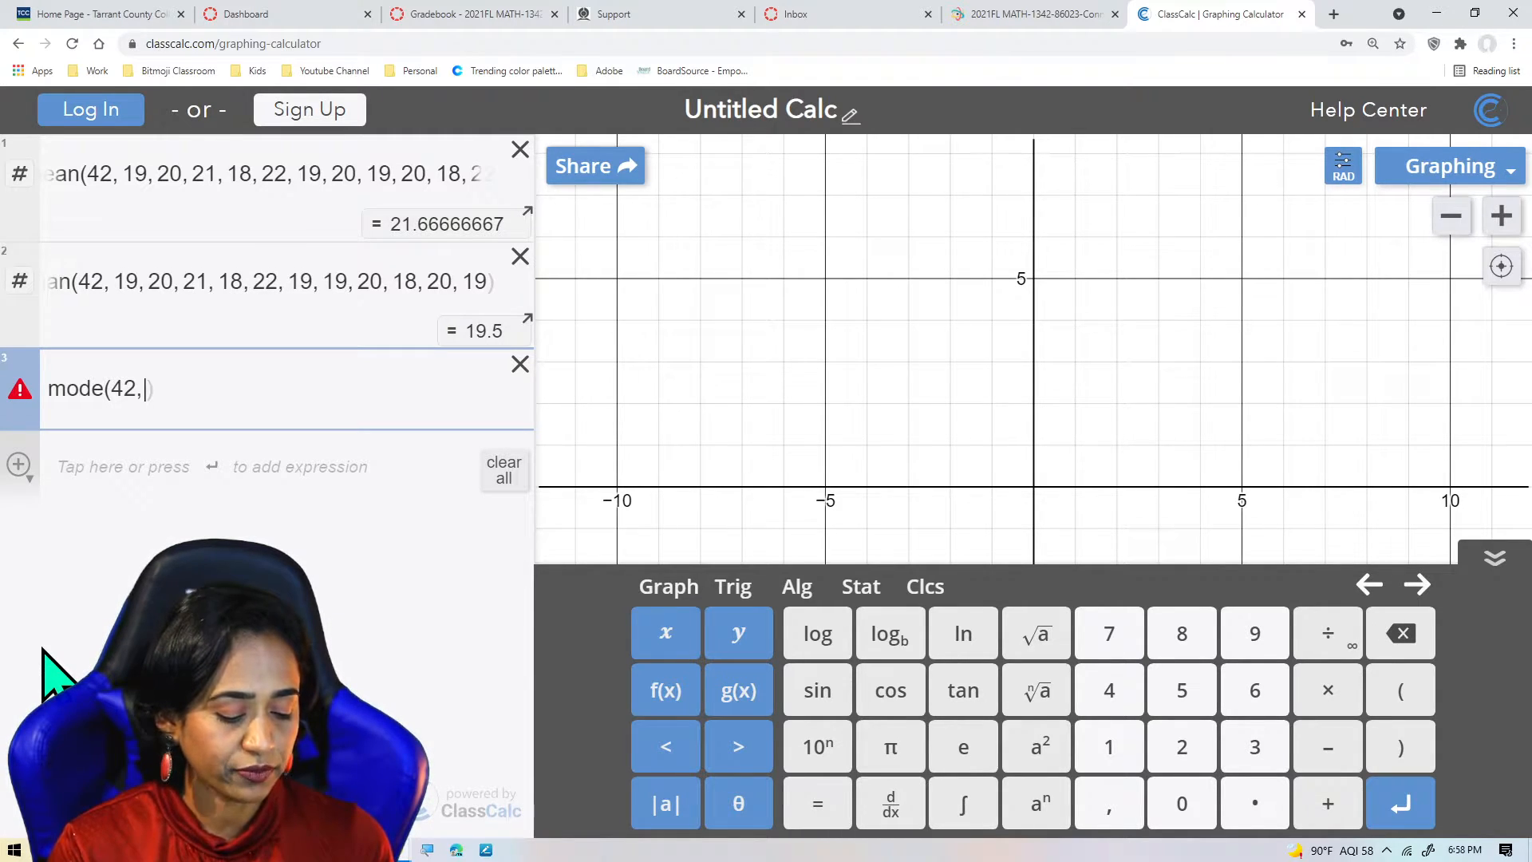
{"action": "type", "text": "20, 20, 20, "}
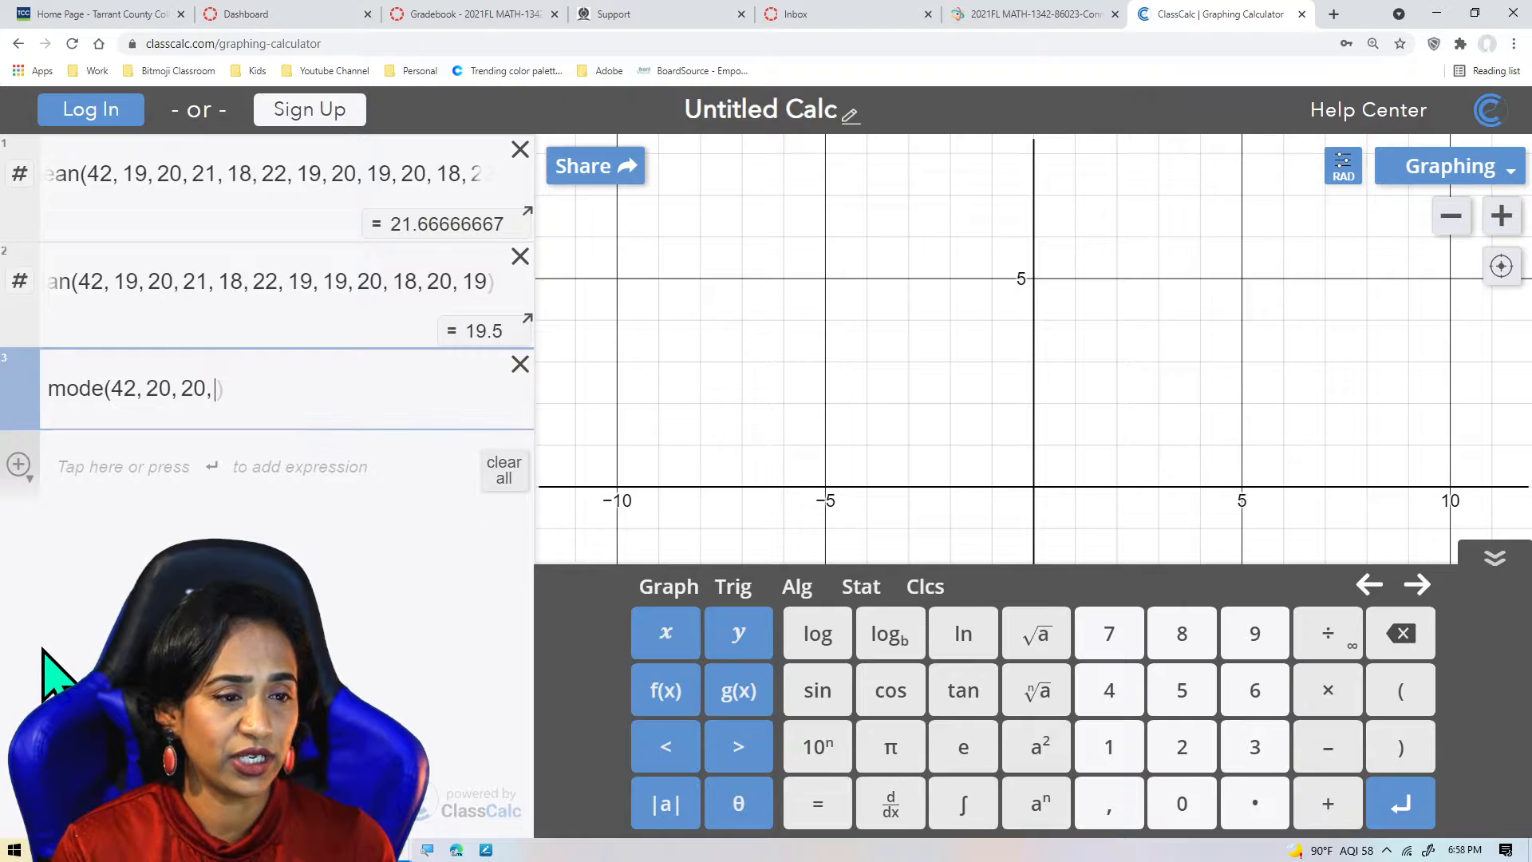
{"action": "type", "text": "20, 18"}
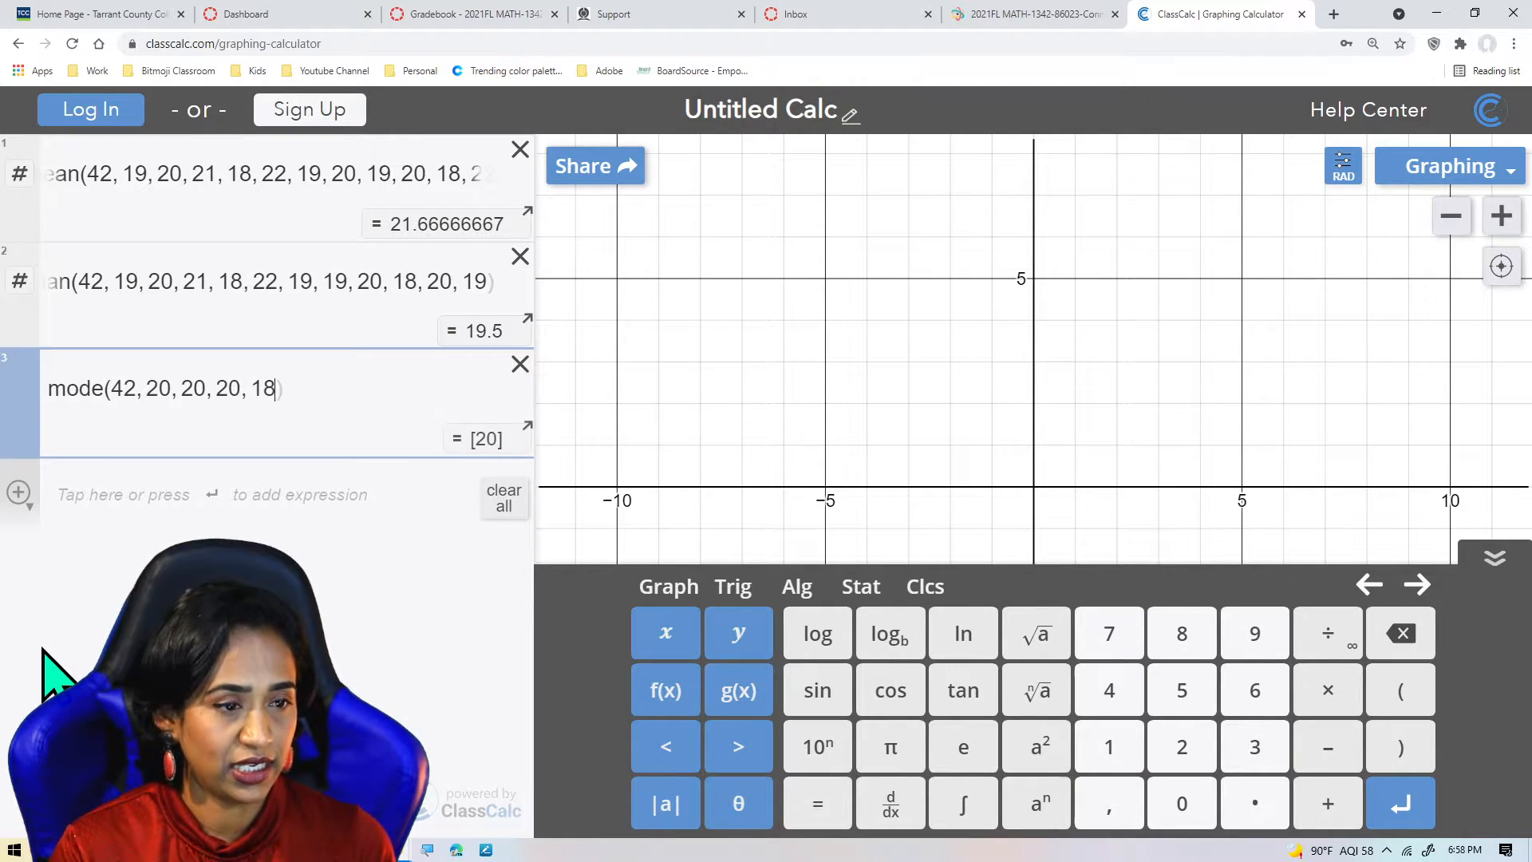
{"action": "type", "text": ", 19, "}
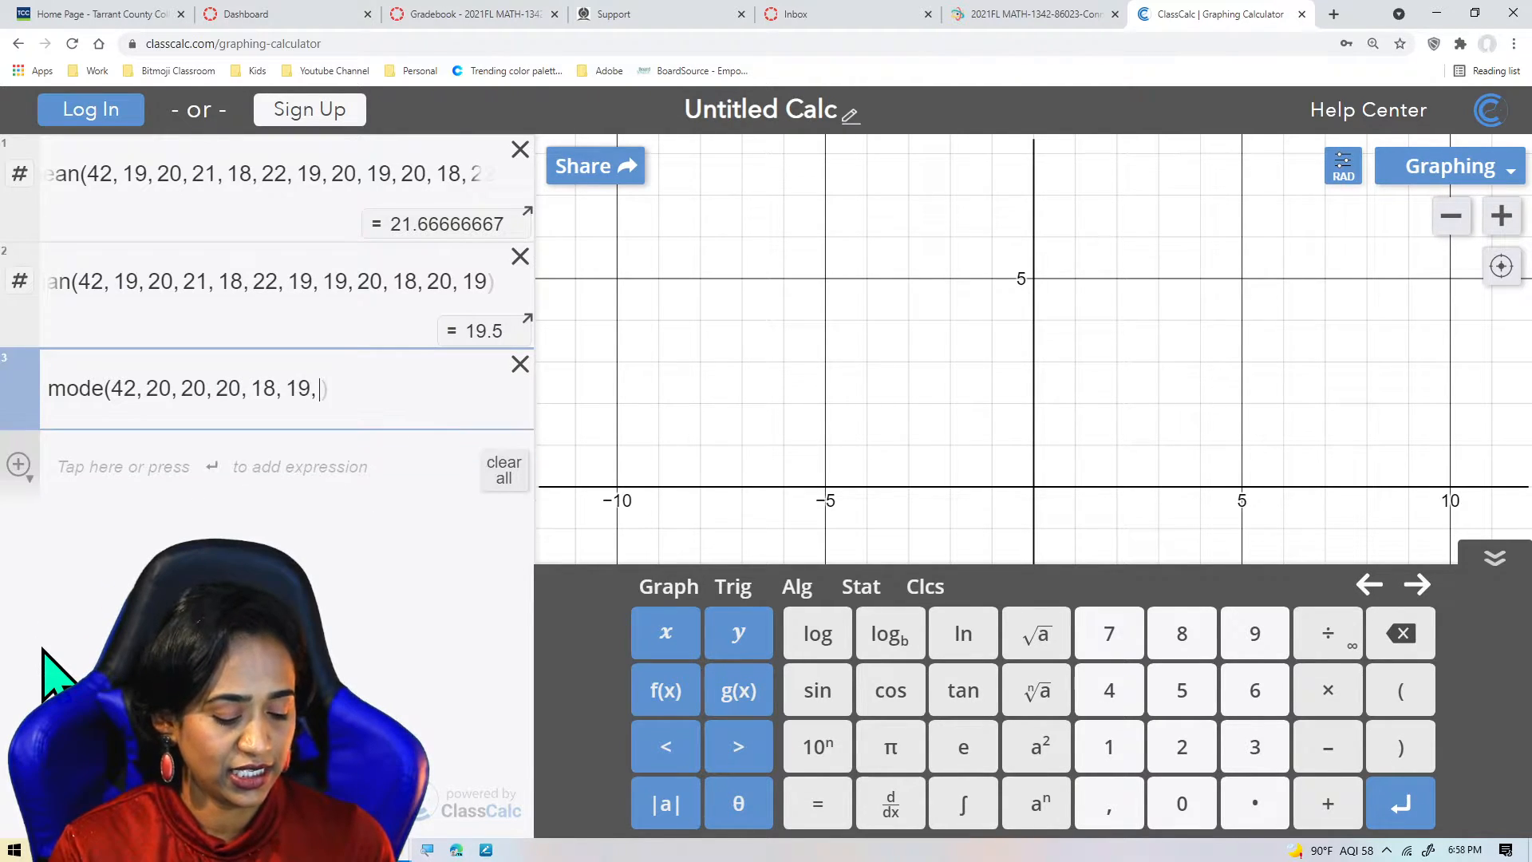
{"action": "type", "text": "15, 16, 2"}
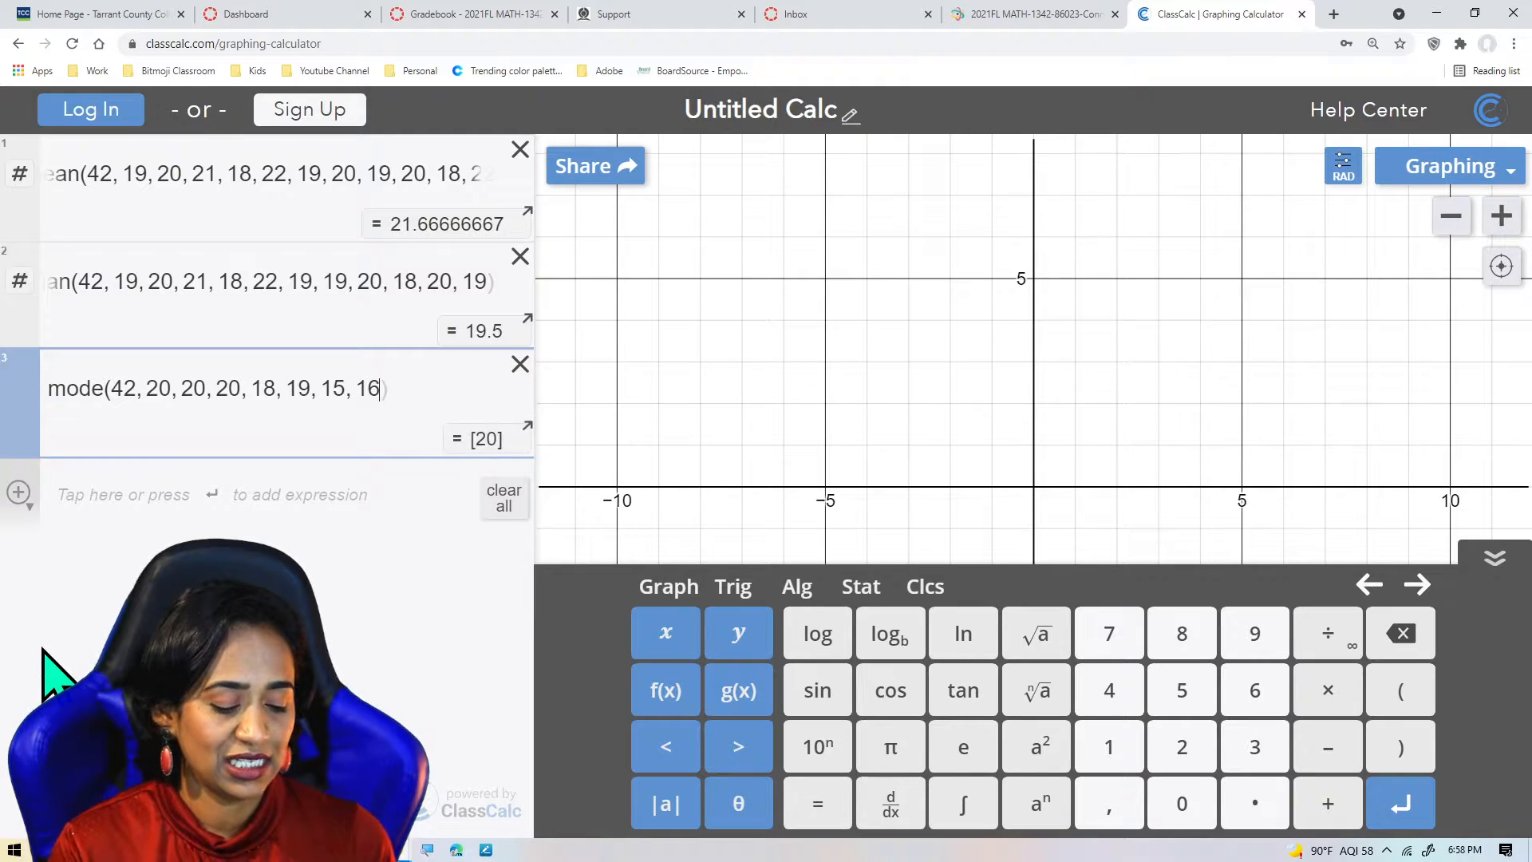
{"action": "type", "text": "18, 19,"}
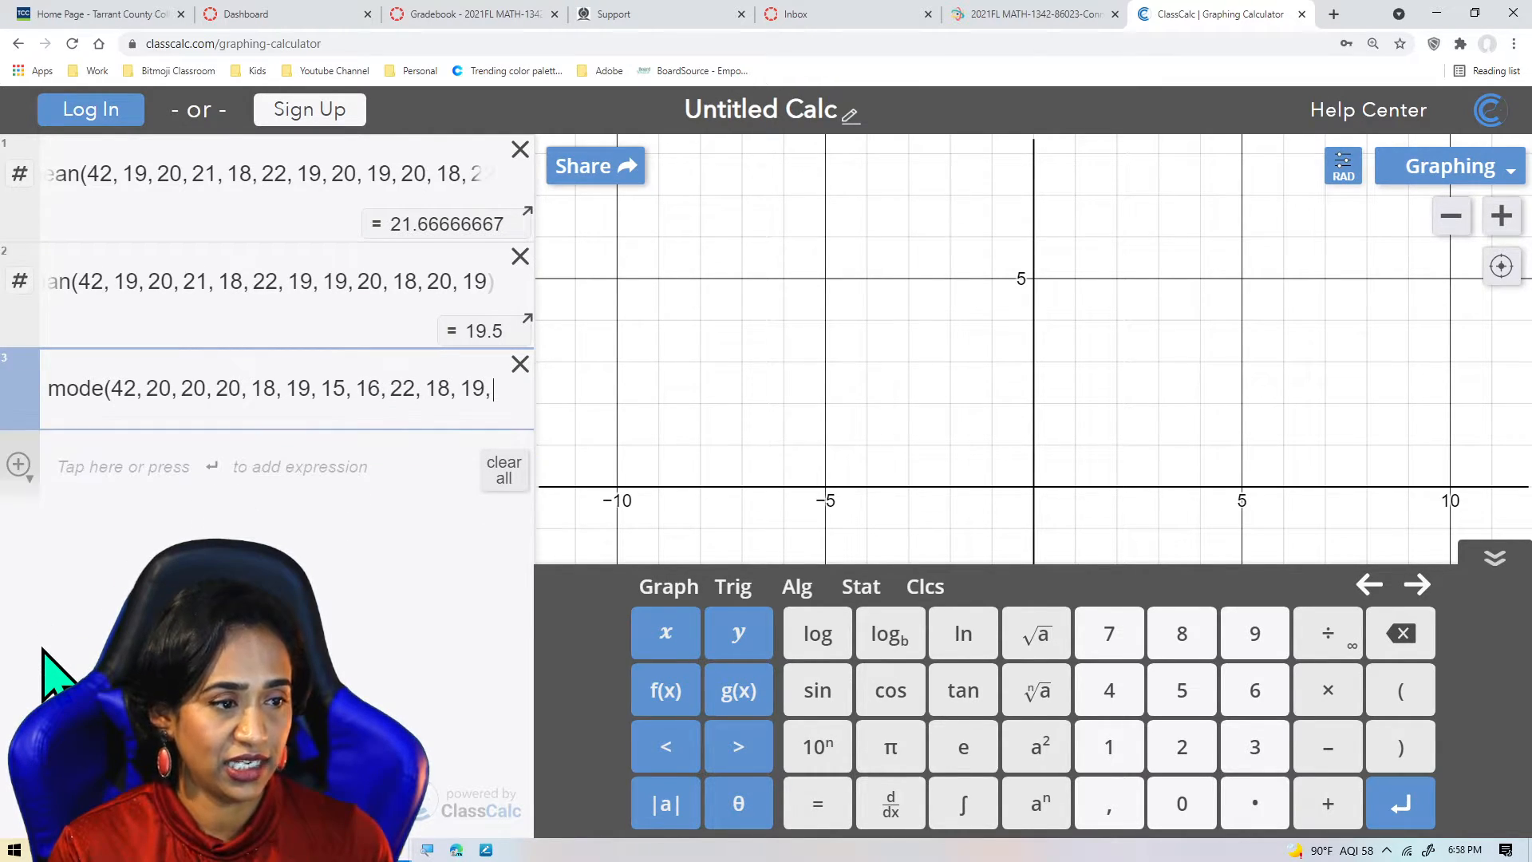
{"action": "type", "text": " 22,"}
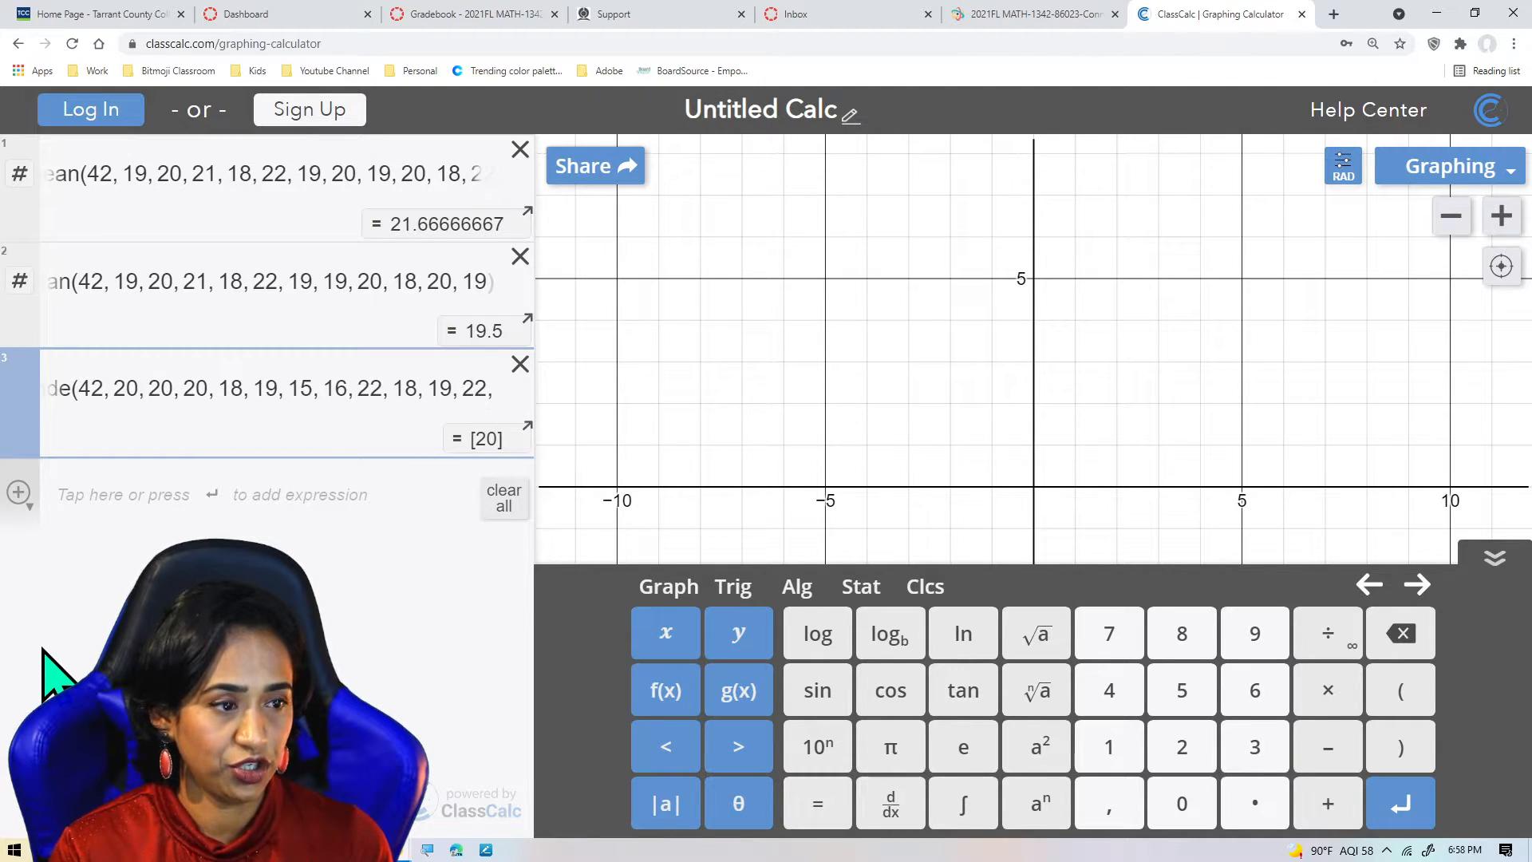
{"action": "type", "text": " 18"}
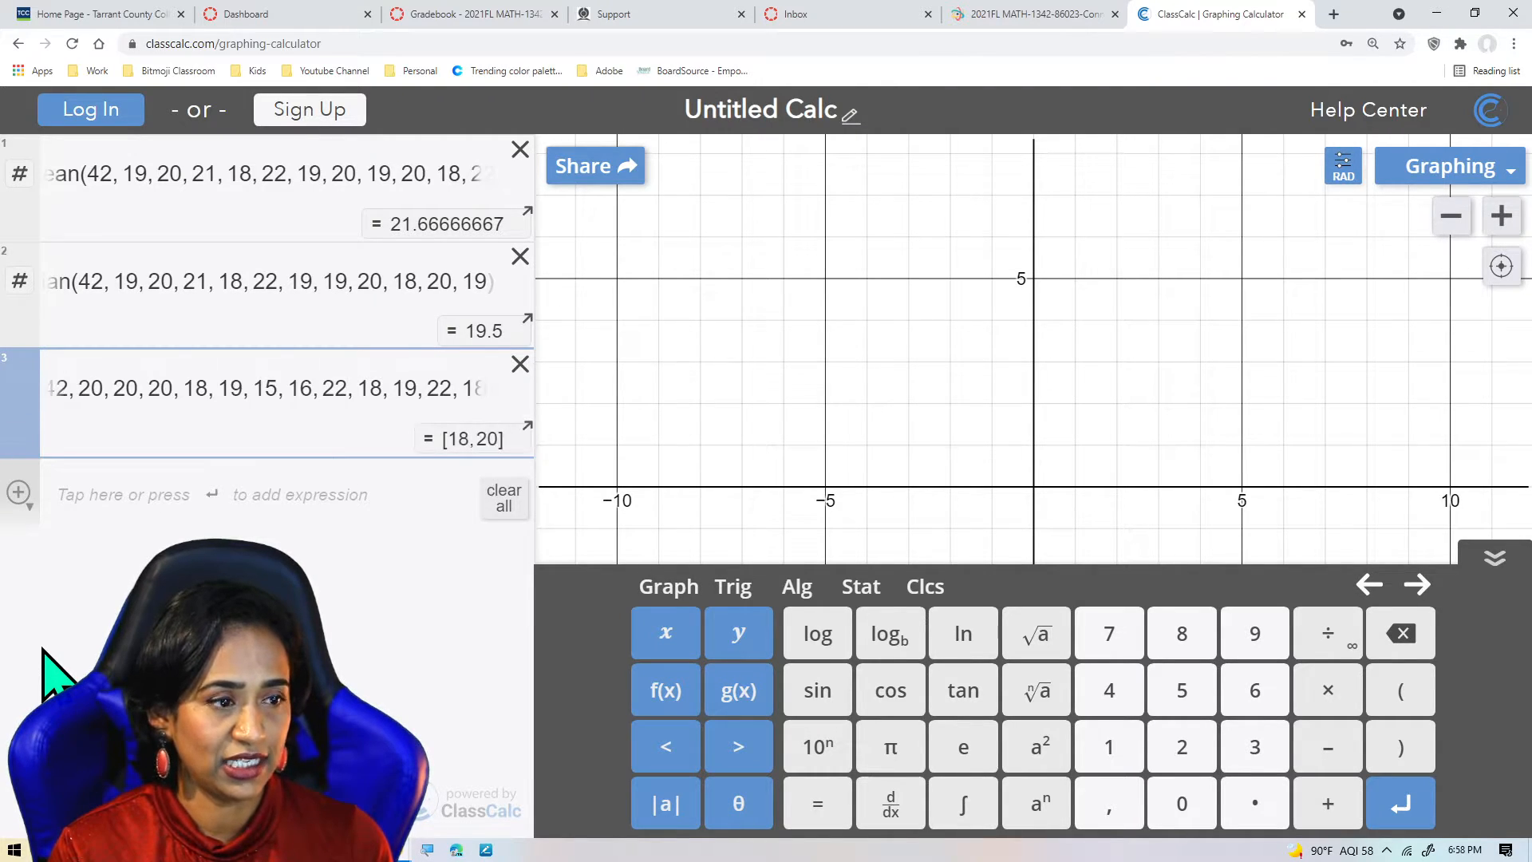
{"action": "type", "text": ","}
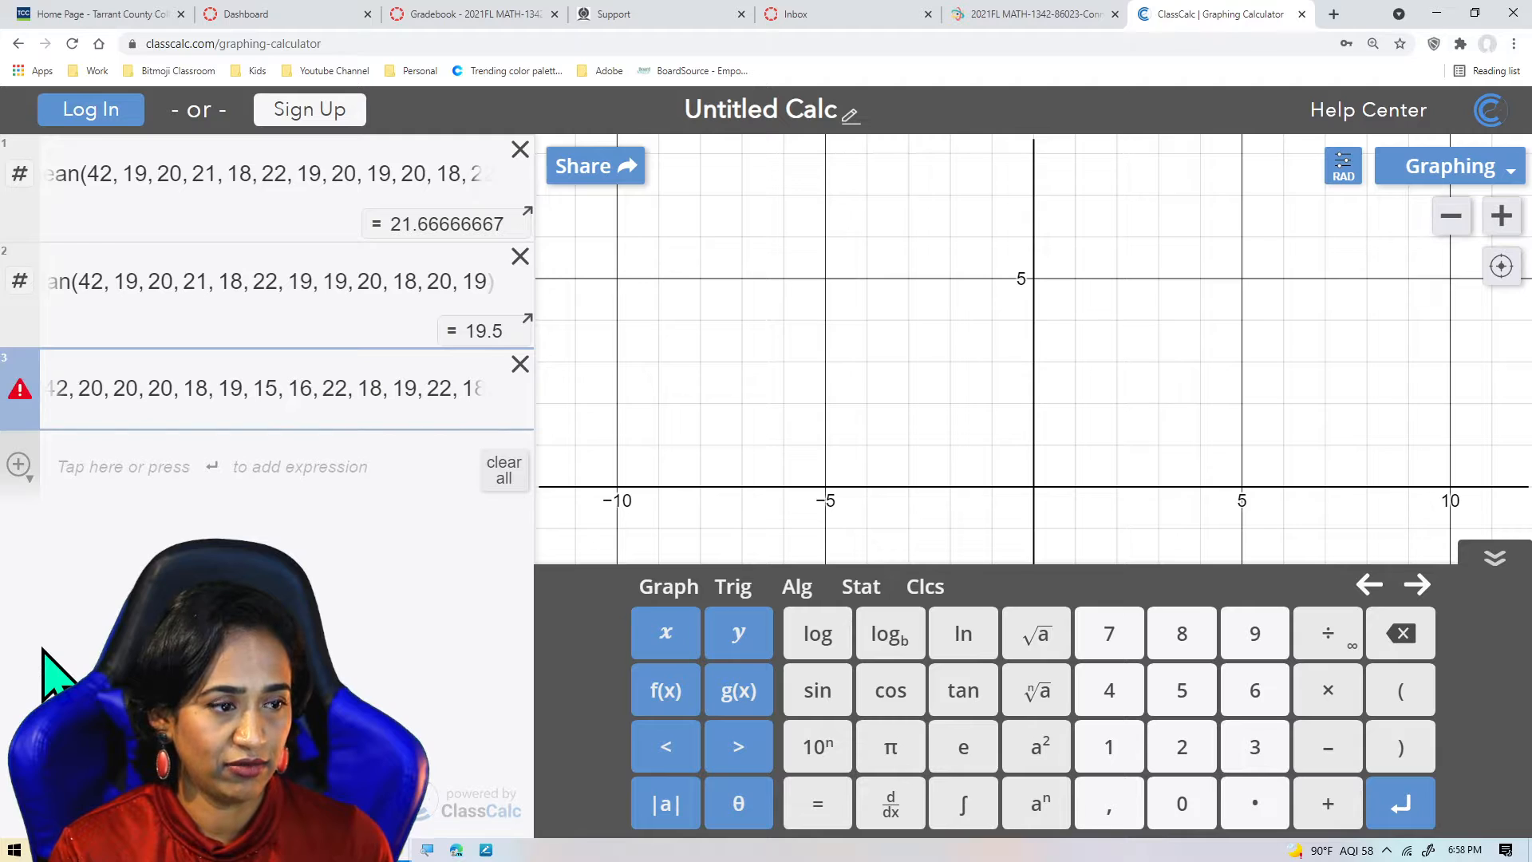
{"action": "type", "text": " 19"}
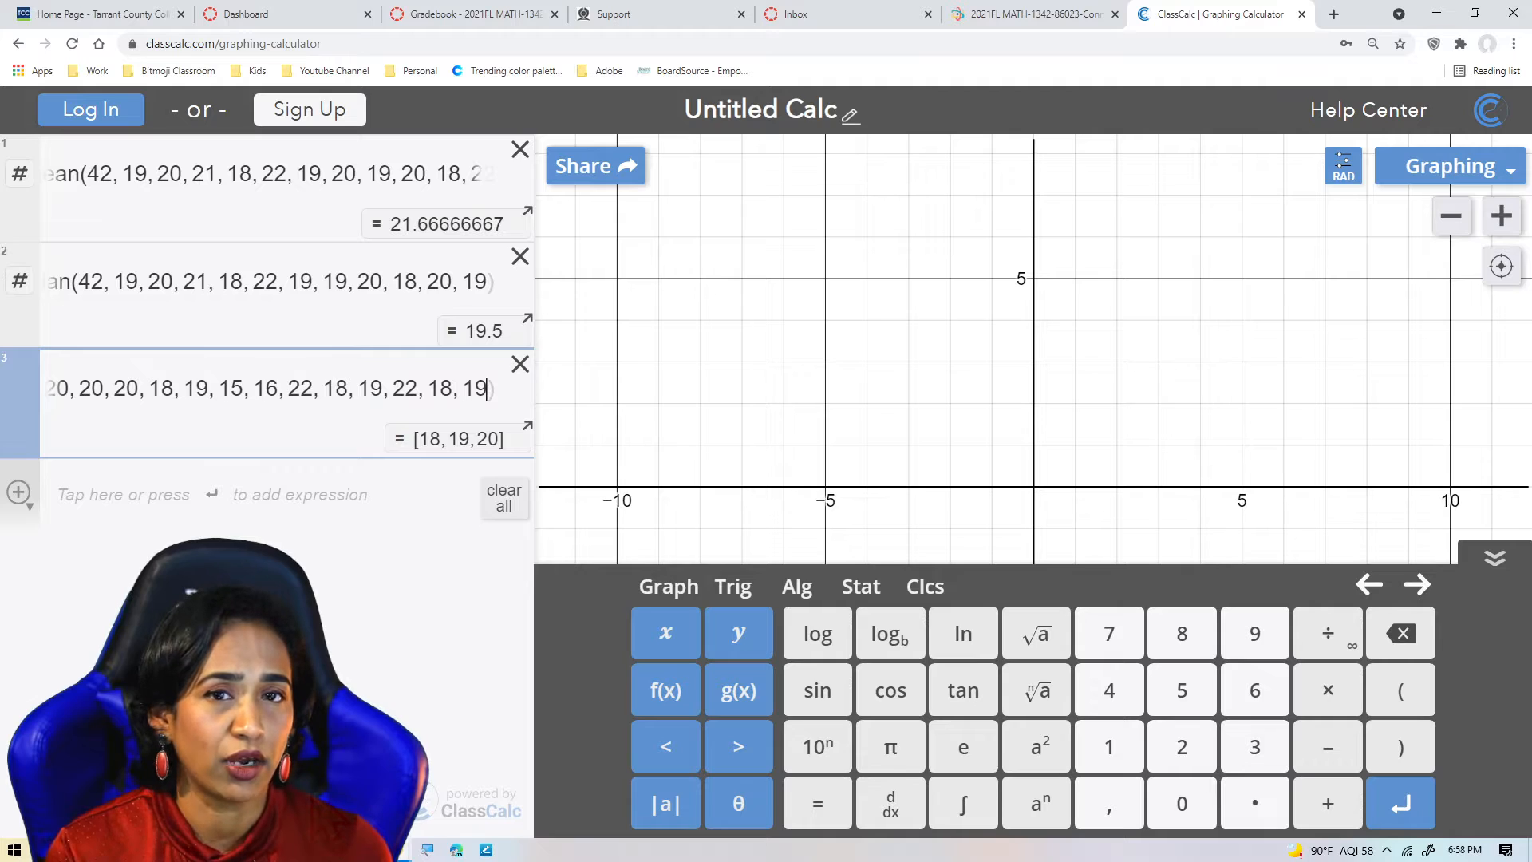
Step: Add a fourth expression that calculates the mean of 42, 19, 18, 20, 21, 18, 19, 20, 19, 18, 17
{"action": "left_click", "coordinate": [142, 501]}
{"action": "type", "text": "42,"}
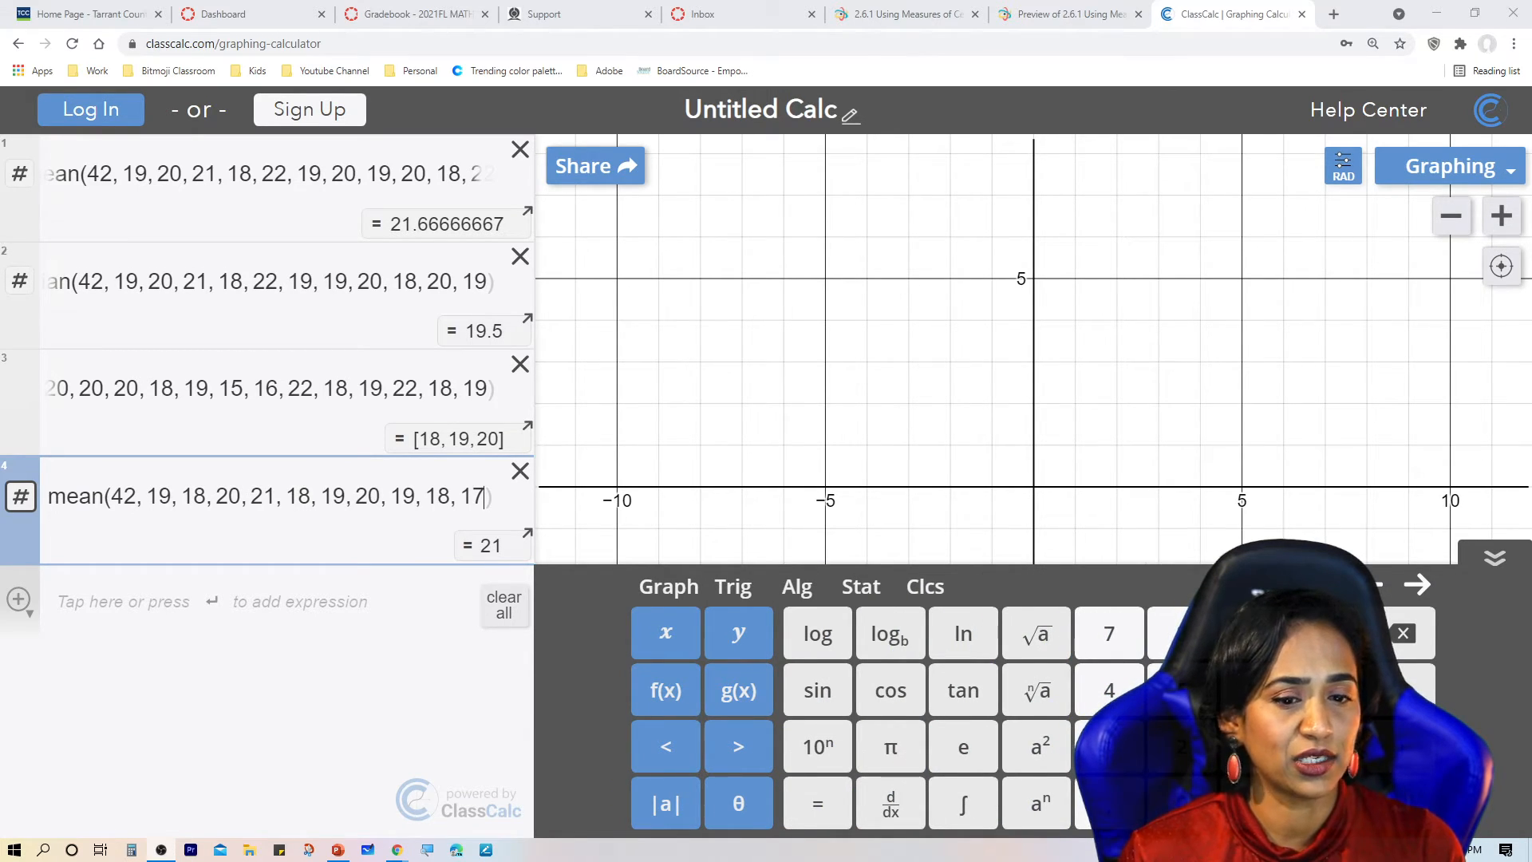
{"action": "left_click", "coordinate": [371, 701]}
Step: Remove the outlier 42 and its comma from the mean in the fourth expression
{"action": "key", "text": "ctrl+plus"}
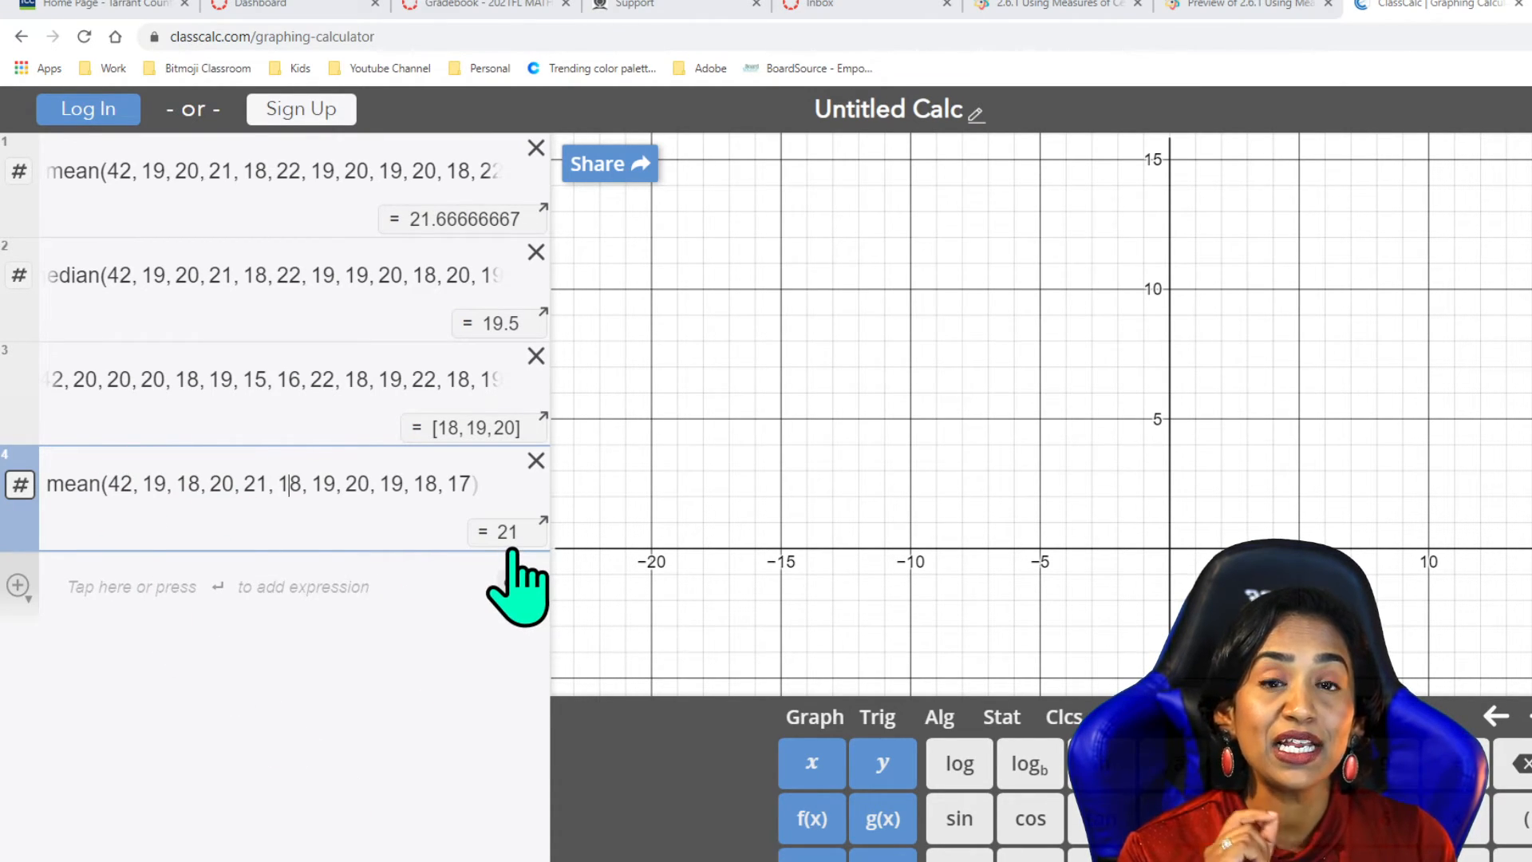
{"action": "left_click", "coordinate": [132, 488]}
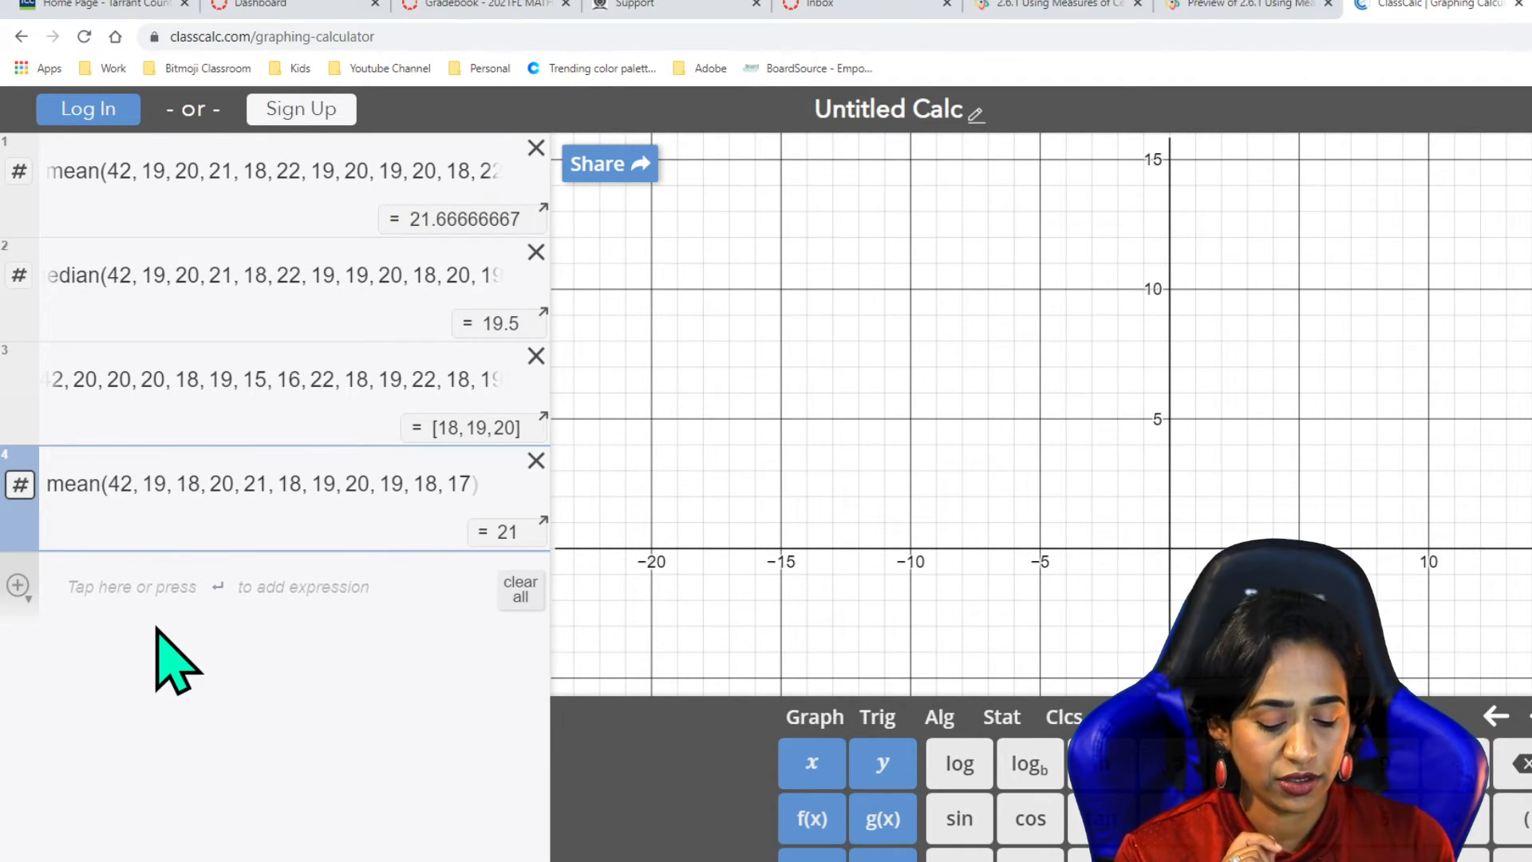
{"action": "key", "text": "BackSpace"}
{"action": "key", "text": "BackSpace"}
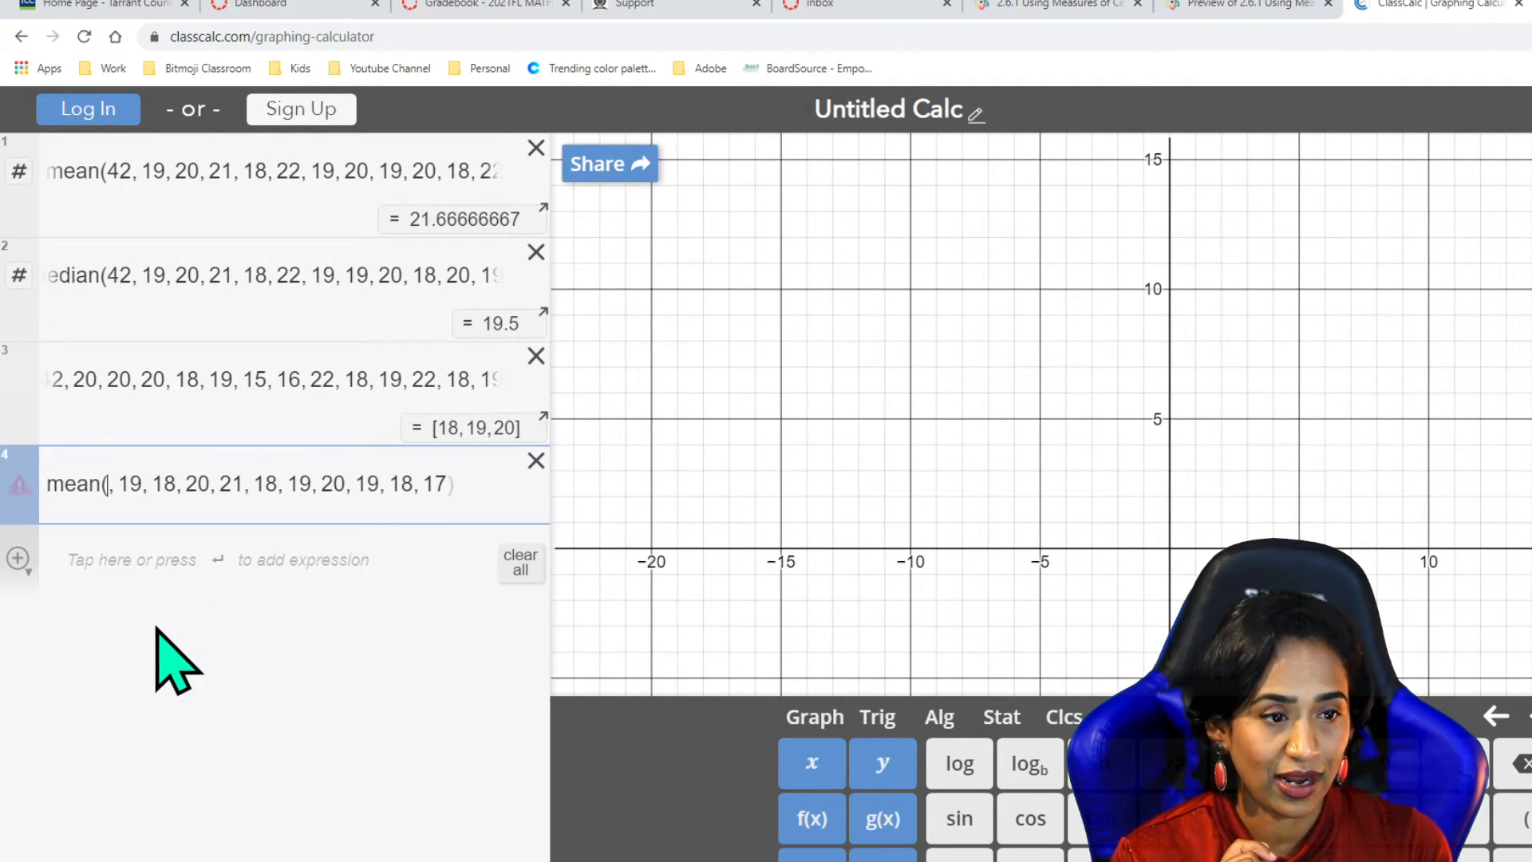
{"action": "key", "text": "Delete"}
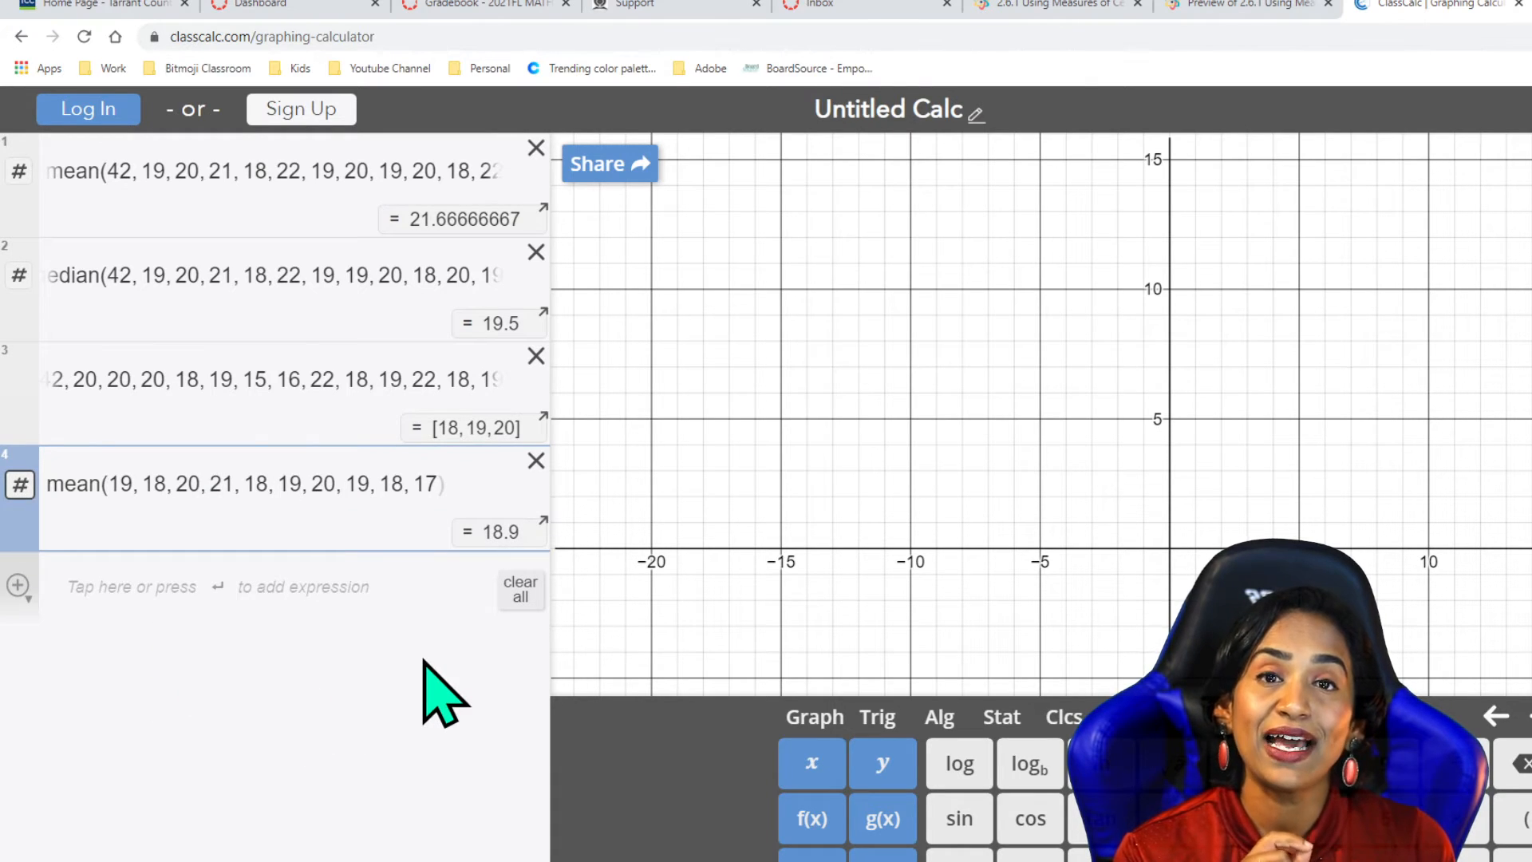